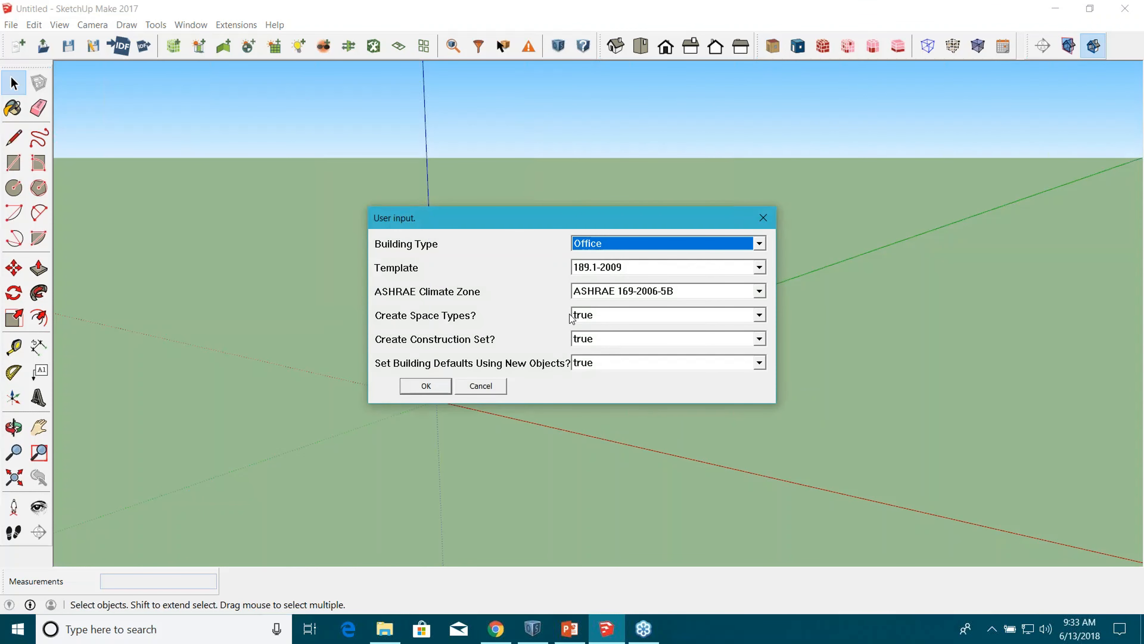
Generate Office space types and a construction set using template 90.1-2010 and climate zone ASHRAE 169-2006-3C, keeping the remaining options true.
{"action": "left_click", "coordinate": [612, 247]}
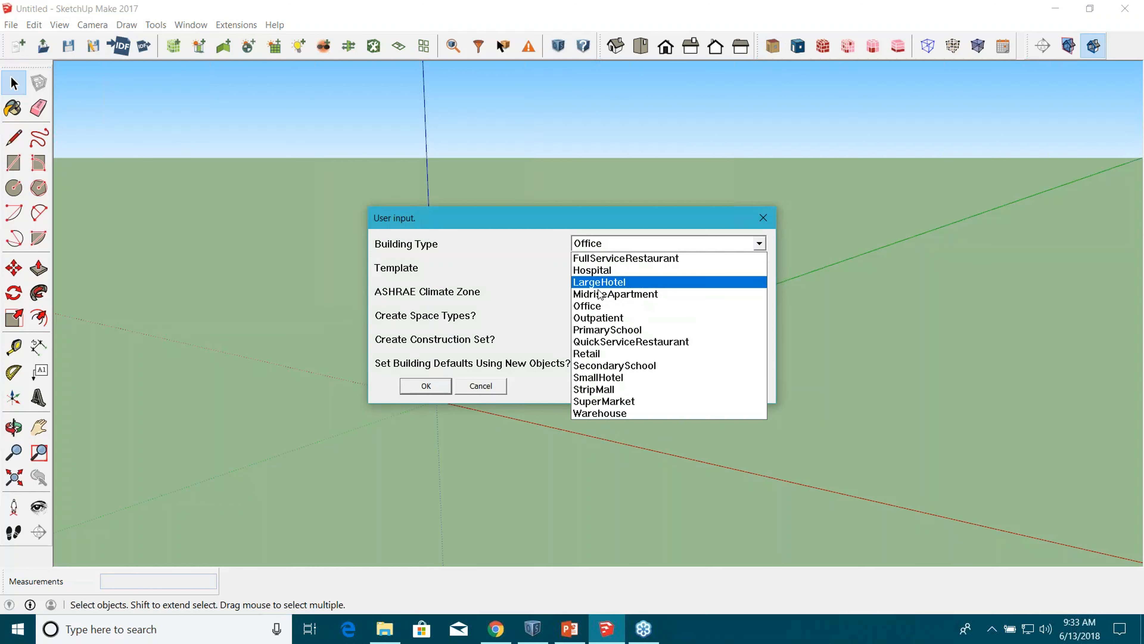
{"action": "left_click", "coordinate": [595, 305]}
{"action": "left_click", "coordinate": [609, 267]}
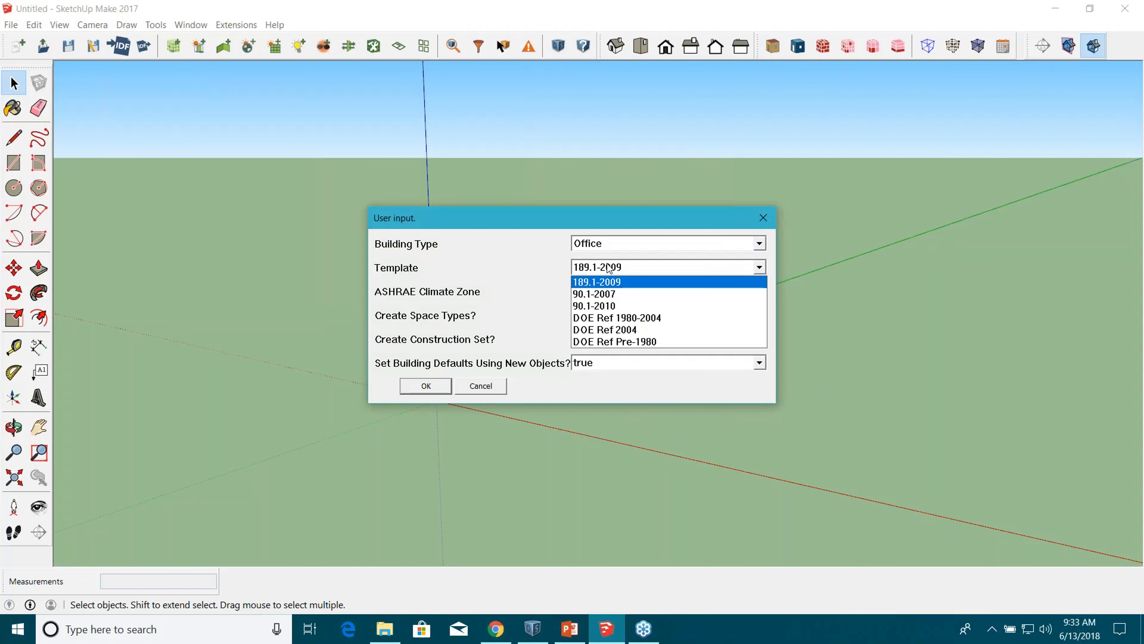
{"action": "left_click", "coordinate": [620, 307]}
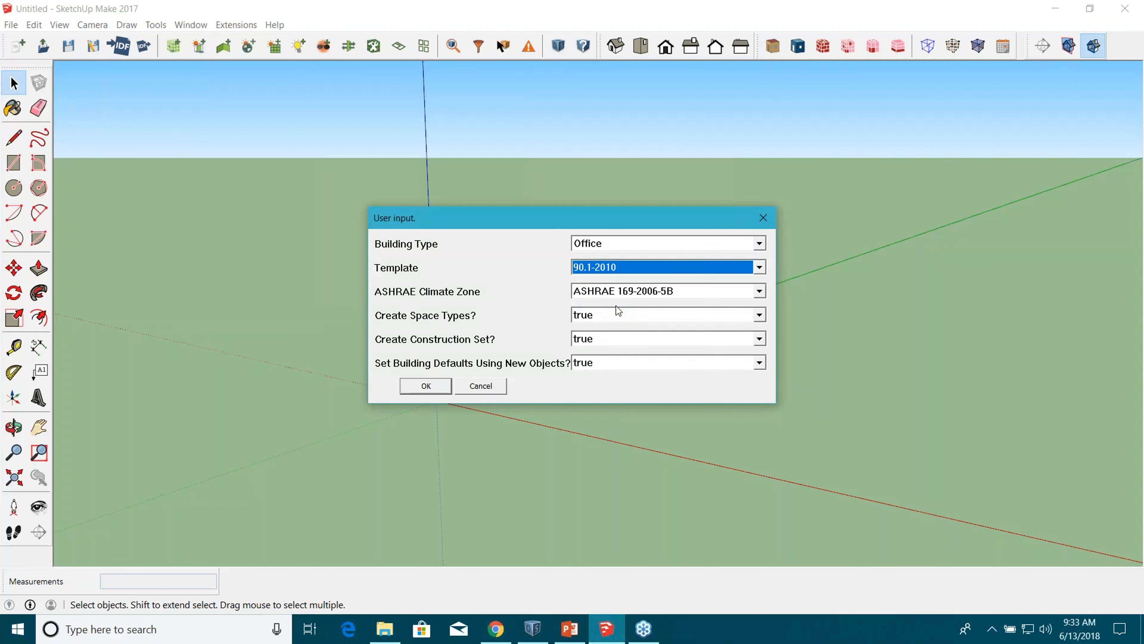
{"action": "left_click", "coordinate": [615, 296]}
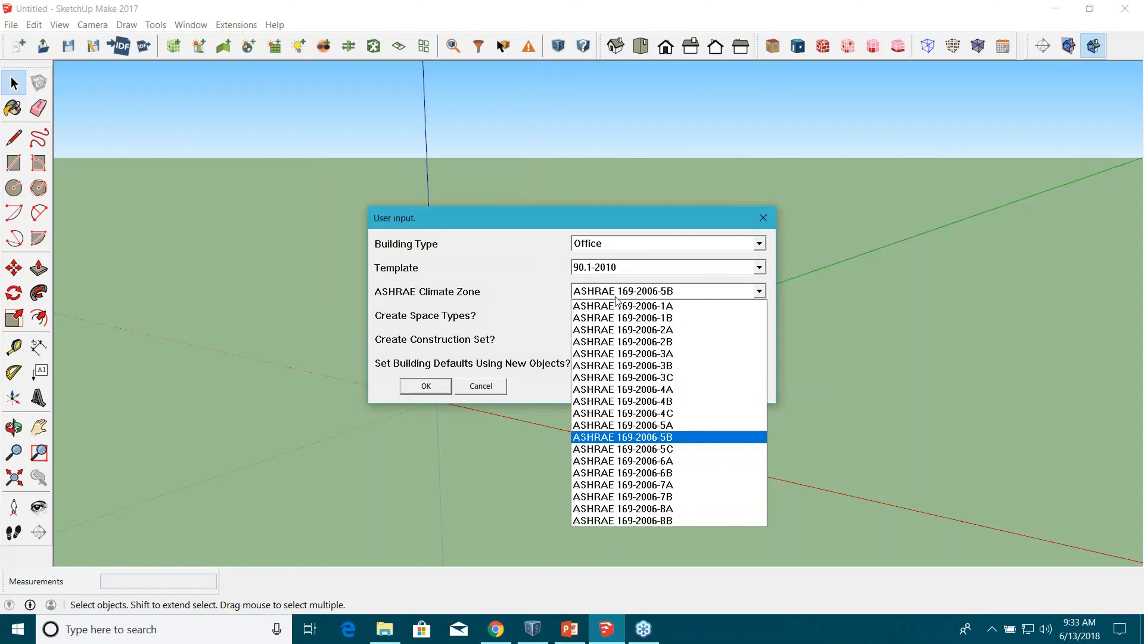
{"action": "left_click", "coordinate": [625, 367]}
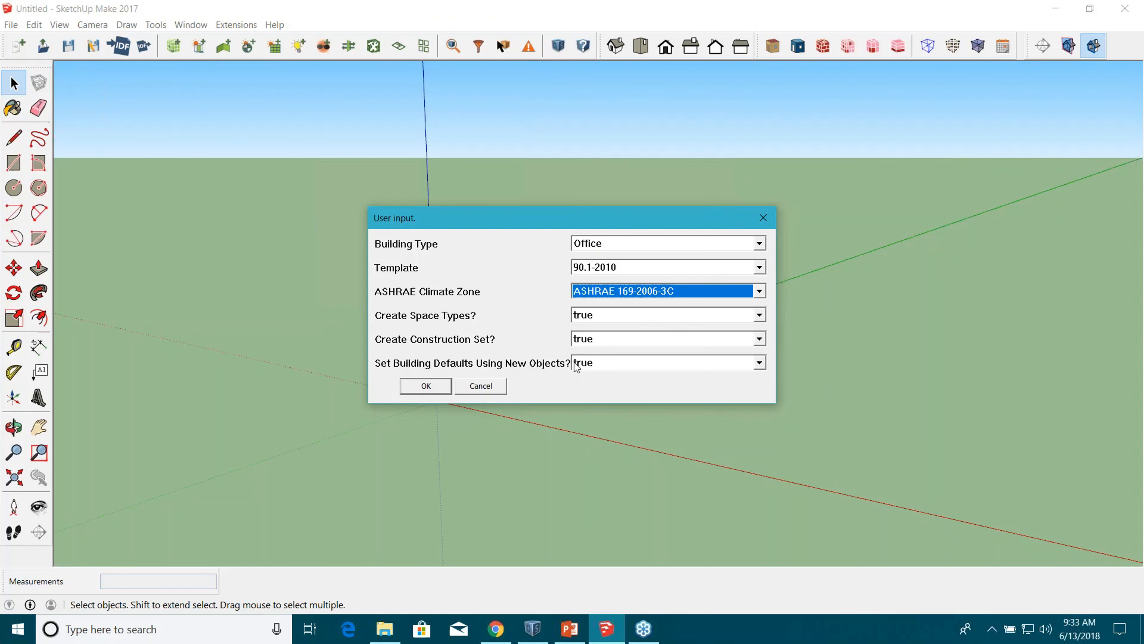
{"action": "left_click", "coordinate": [411, 389]}
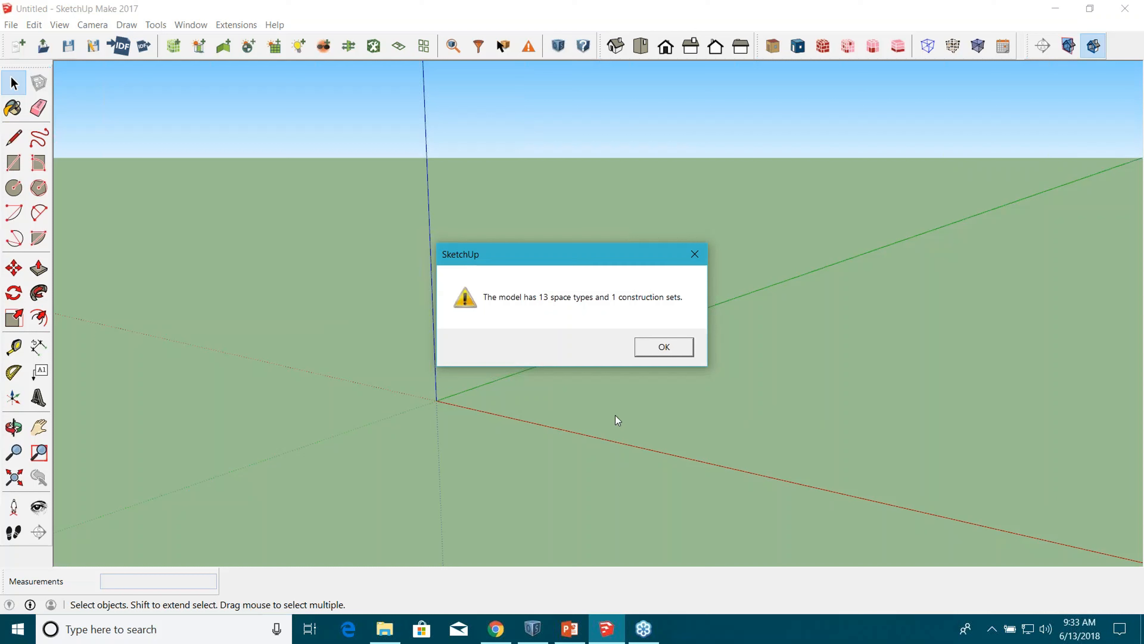
{"action": "left_click", "coordinate": [656, 354]}
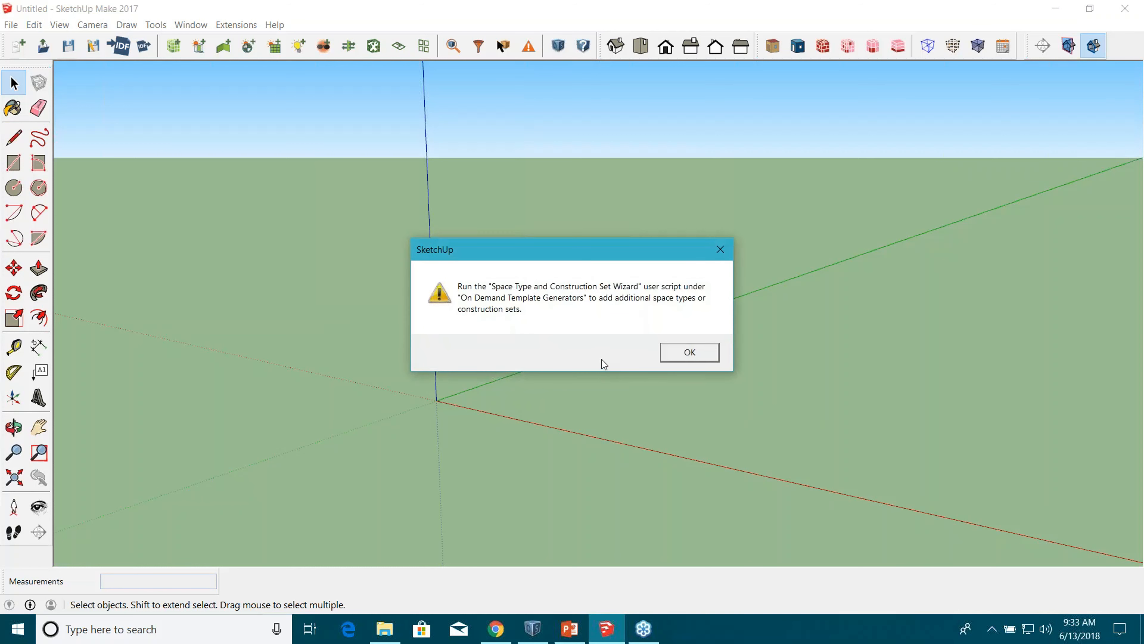
{"action": "left_click", "coordinate": [692, 352]}
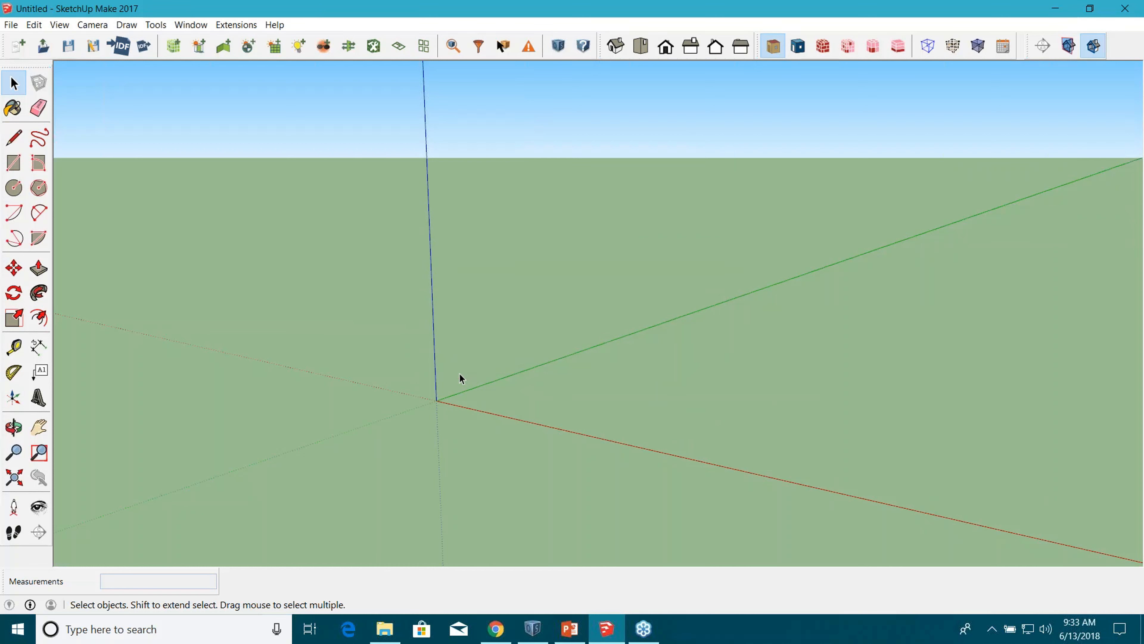
In top view, draw a 40' line parallel to the green axis near the origin.
{"action": "left_click", "coordinate": [640, 49]}
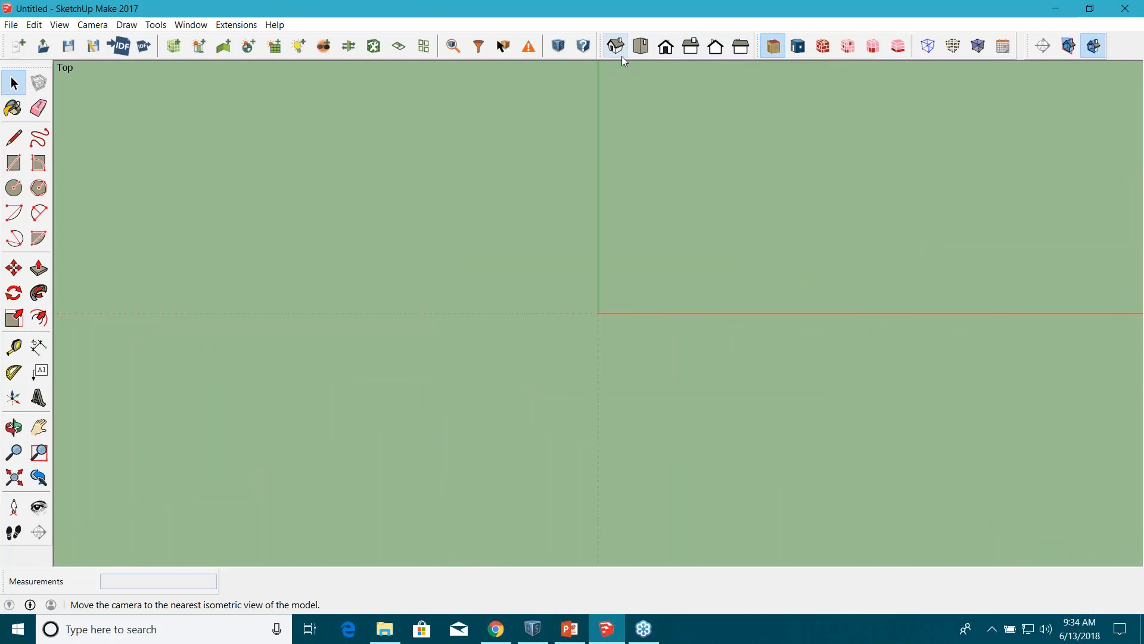
{"action": "scroll", "coordinate": [221, 491], "scroll_direction": "down", "scroll_amount": 3}
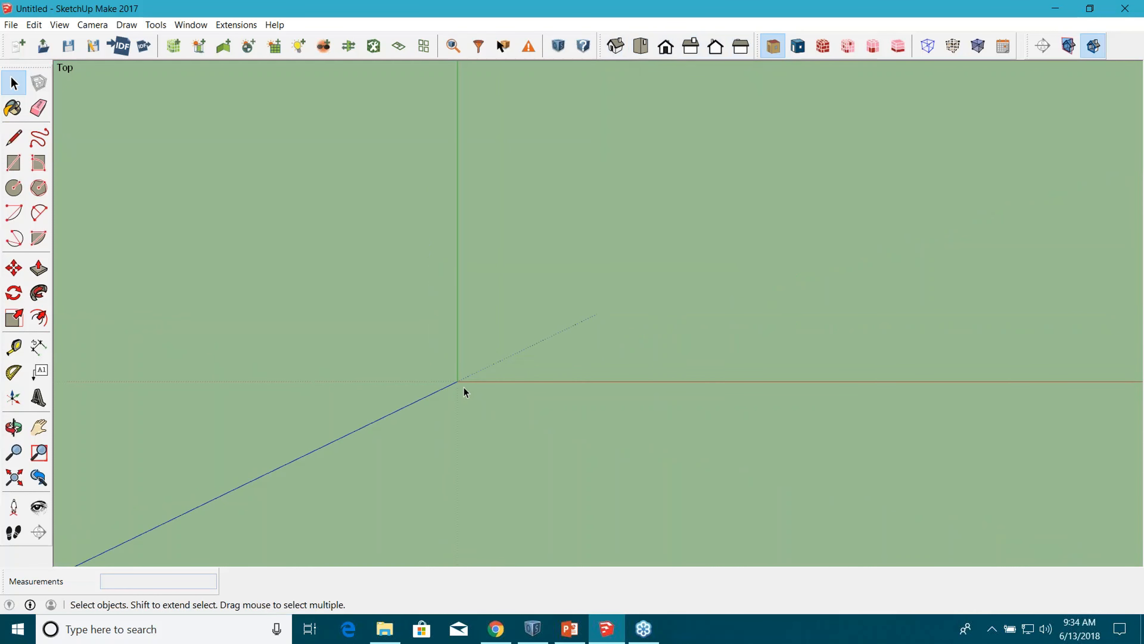
{"action": "scroll", "coordinate": [446, 386], "scroll_direction": "up", "scroll_amount": 3}
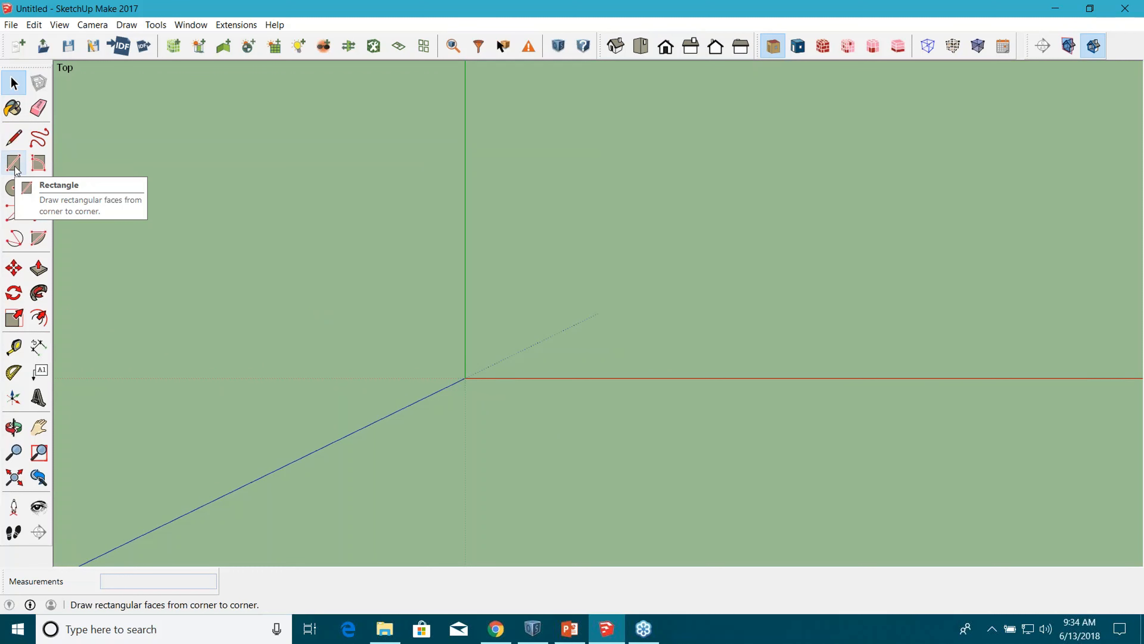
{"action": "left_click", "coordinate": [14, 144]}
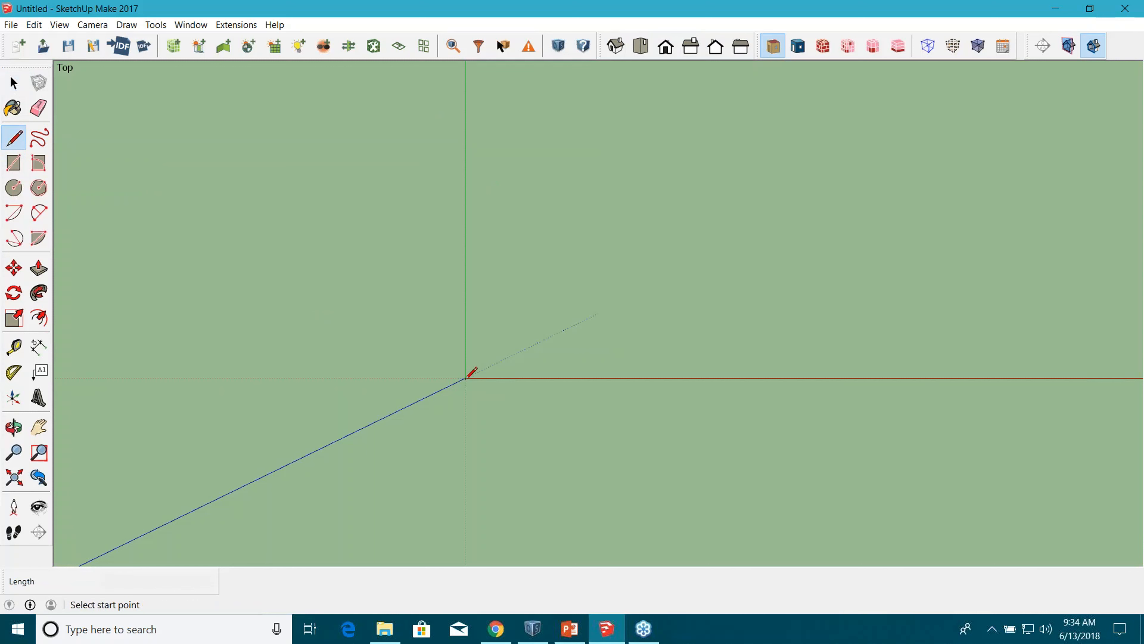
{"action": "left_click", "coordinate": [544, 233]}
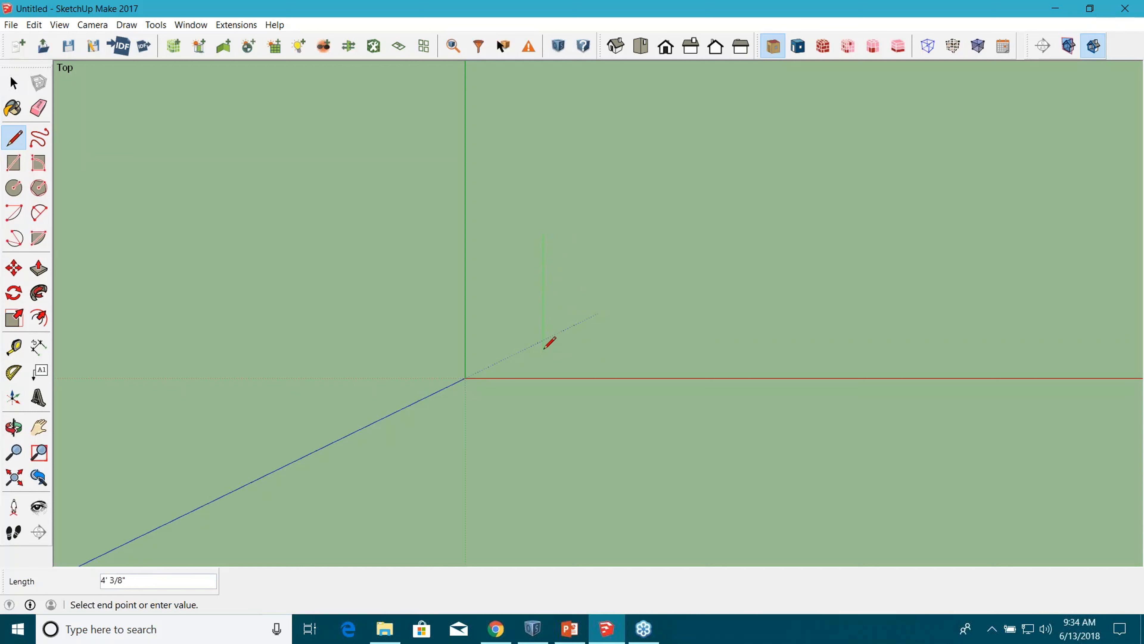
{"action": "scroll", "coordinate": [543, 292], "scroll_direction": "down", "scroll_amount": 3}
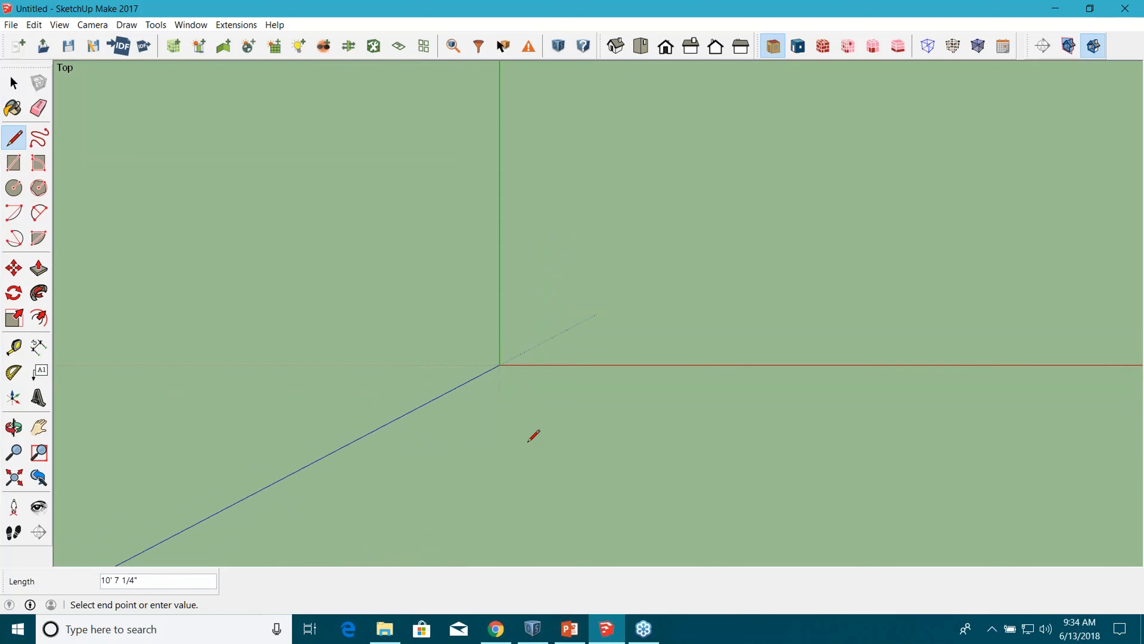
{"action": "scroll", "coordinate": [532, 438], "scroll_direction": "down", "scroll_amount": 1}
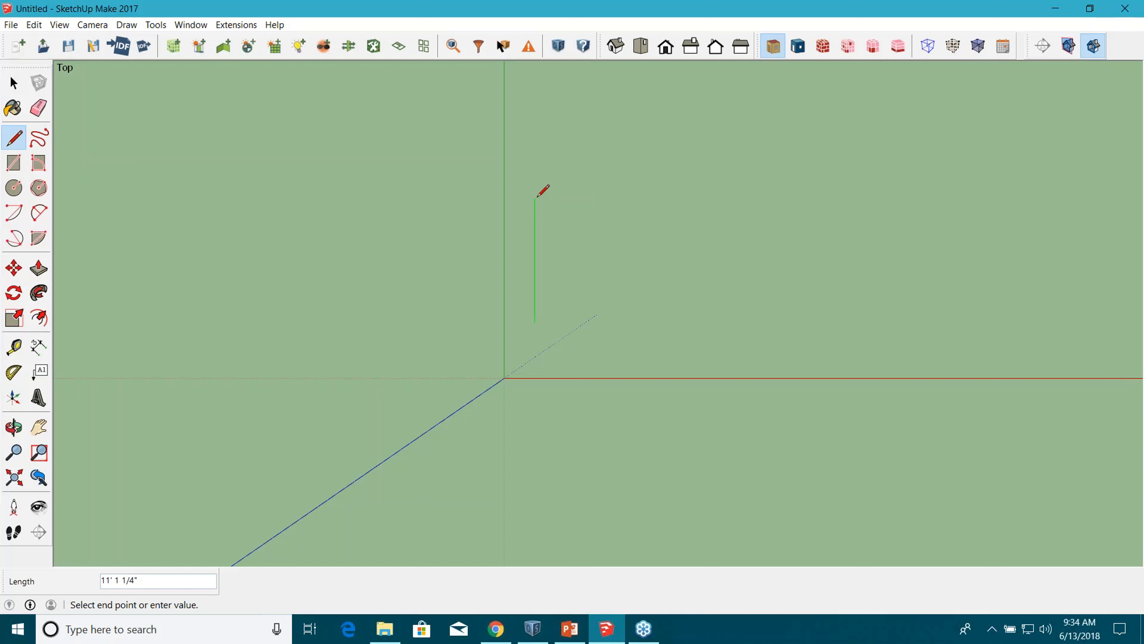
{"action": "type", "text": "40"}
{"action": "key", "text": "Return"}
{"action": "scroll", "coordinate": [537, 365], "scroll_direction": "down", "scroll_amount": 5}
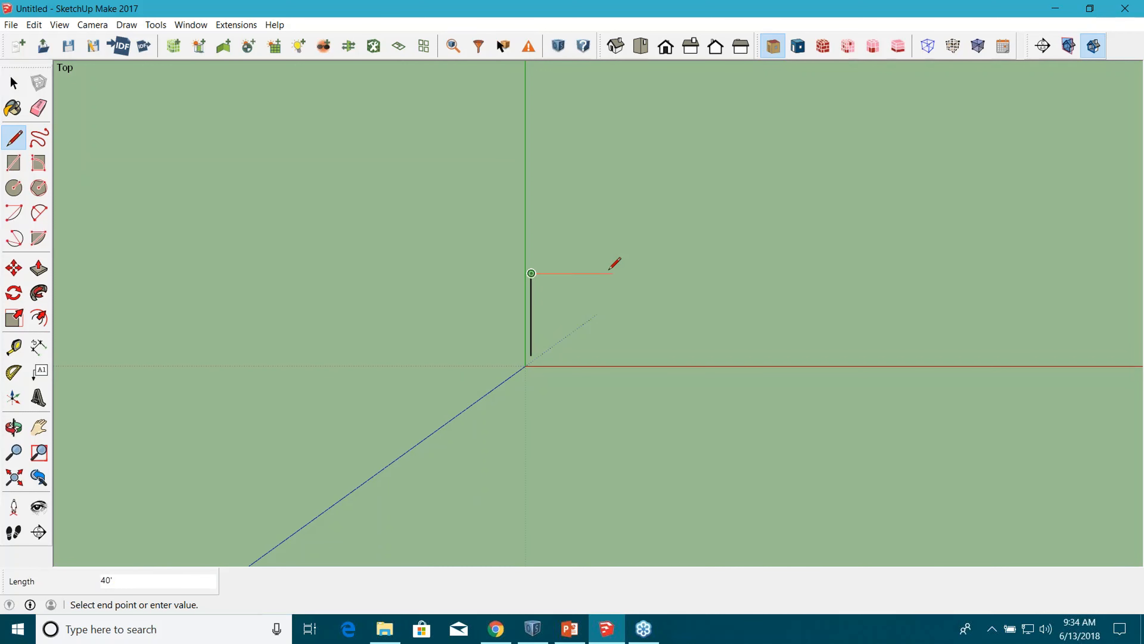
Continue with 40' lines along the red axis and back along the green axis, and close the outline into a square face.
{"action": "scroll", "coordinate": [614, 264], "scroll_direction": "up", "scroll_amount": 3}
{"action": "type", "text": "4"}
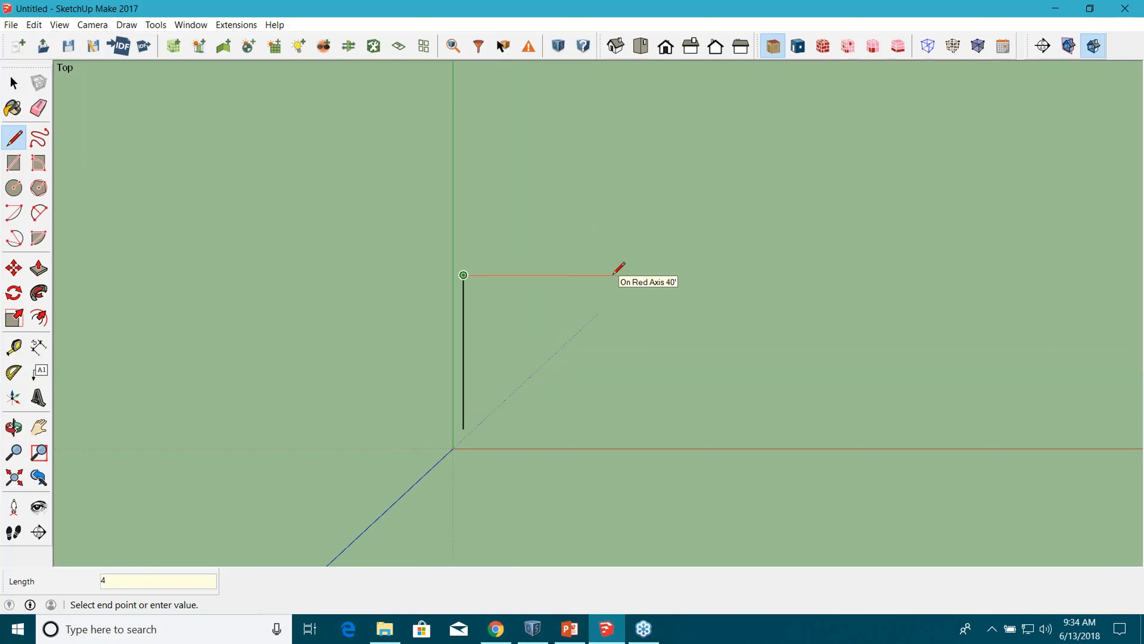
{"action": "key", "text": "Return"}
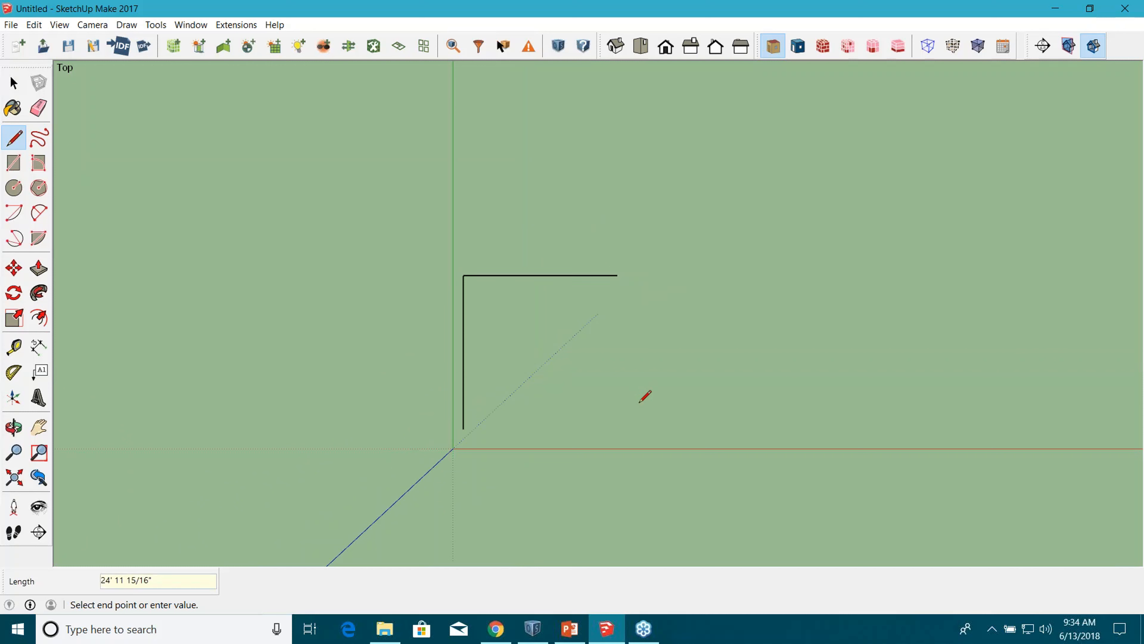
{"action": "type", "text": "4"}
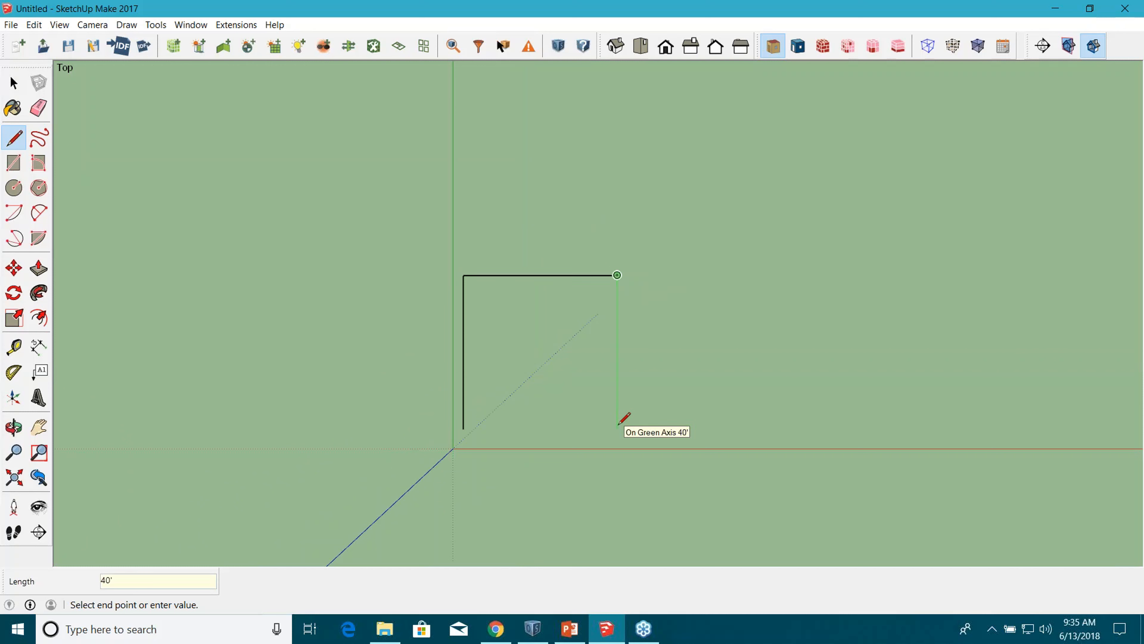
{"action": "type", "text": "0'"}
{"action": "key", "text": "Return"}
{"action": "left_click", "coordinate": [464, 428]}
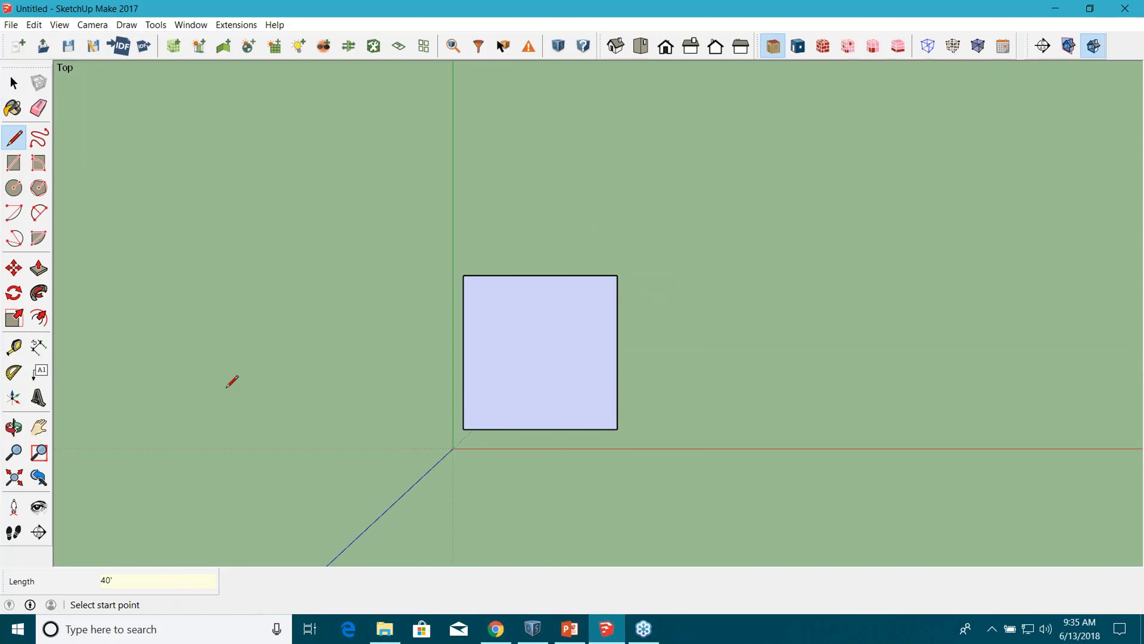
{"action": "left_click", "coordinate": [13, 83]}
Display the Instructor in the default tray to read the Offset tool's instructions, and close the tray.
{"action": "scroll", "coordinate": [178, 439], "scroll_direction": "up", "scroll_amount": 3}
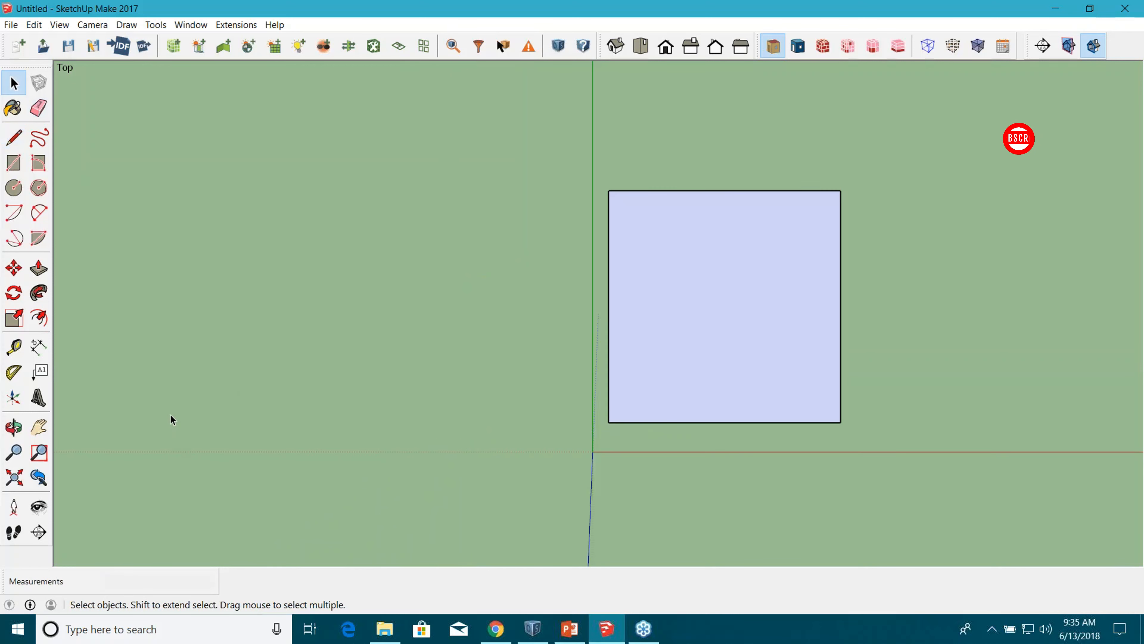
{"action": "scroll", "coordinate": [171, 419], "scroll_direction": "down", "scroll_amount": 2}
{"action": "scroll", "coordinate": [551, 454], "scroll_direction": "up", "scroll_amount": 2}
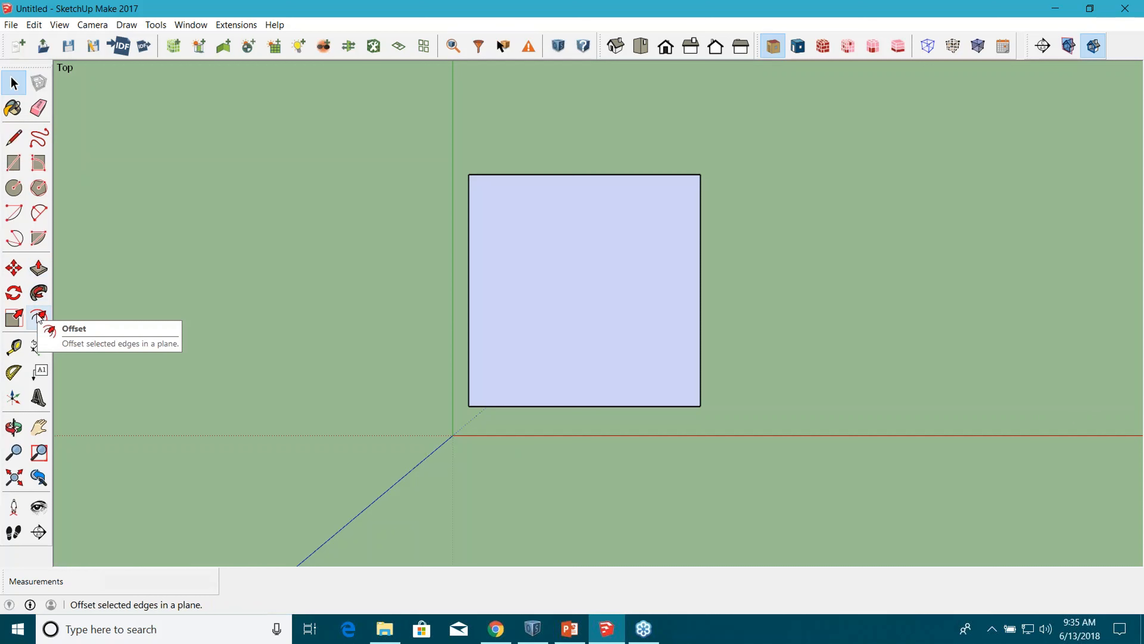
{"action": "left_click", "coordinate": [190, 24]}
{"action": "mouse_move", "coordinate": [202, 40]}
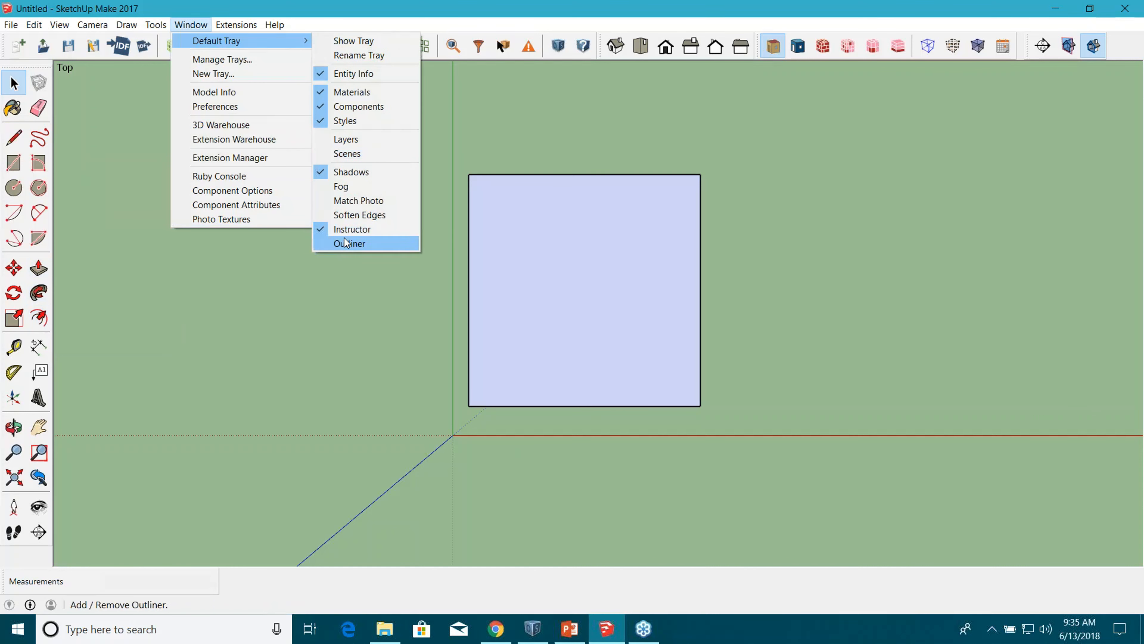
{"action": "left_click", "coordinate": [352, 228]}
{"action": "left_click", "coordinate": [203, 25]}
{"action": "mouse_move", "coordinate": [215, 42]}
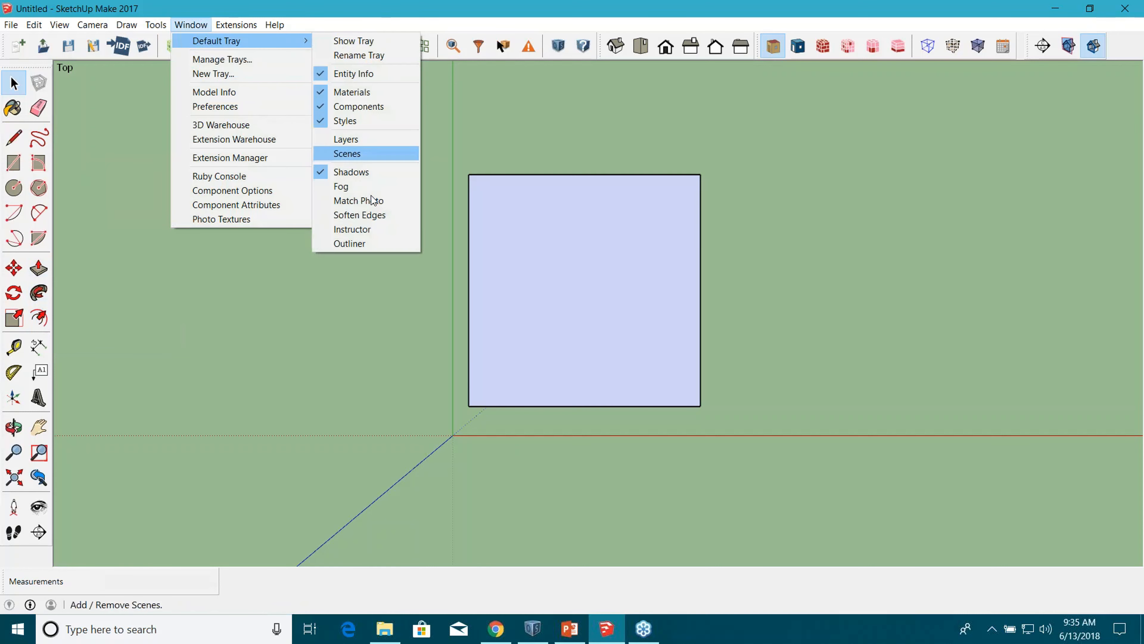
{"action": "left_click", "coordinate": [353, 229]}
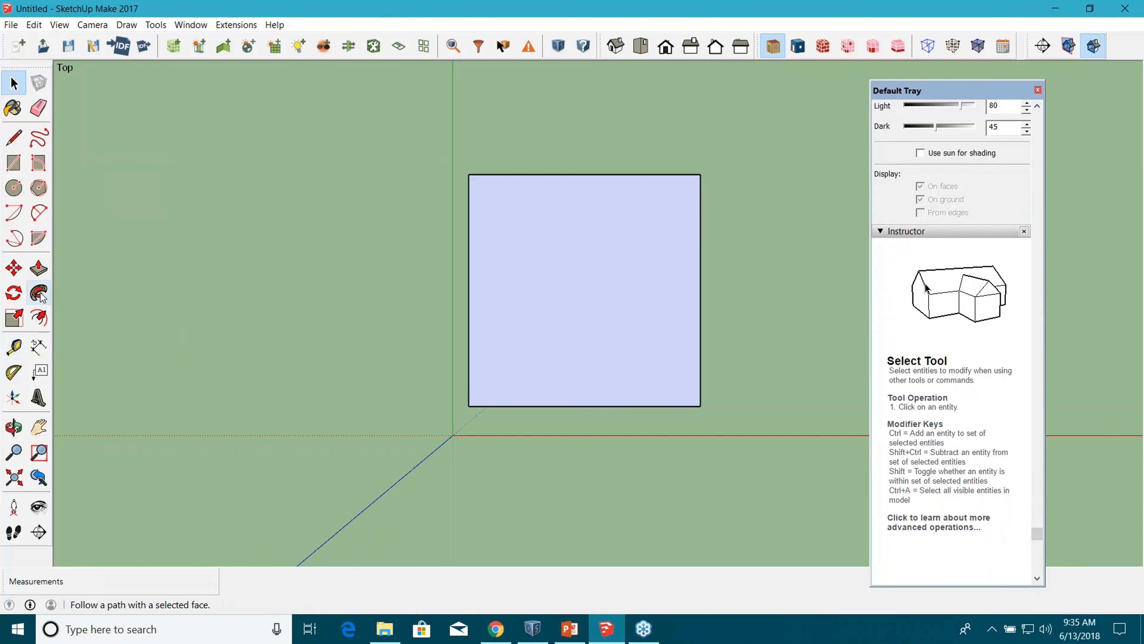
{"action": "left_click", "coordinate": [39, 318]}
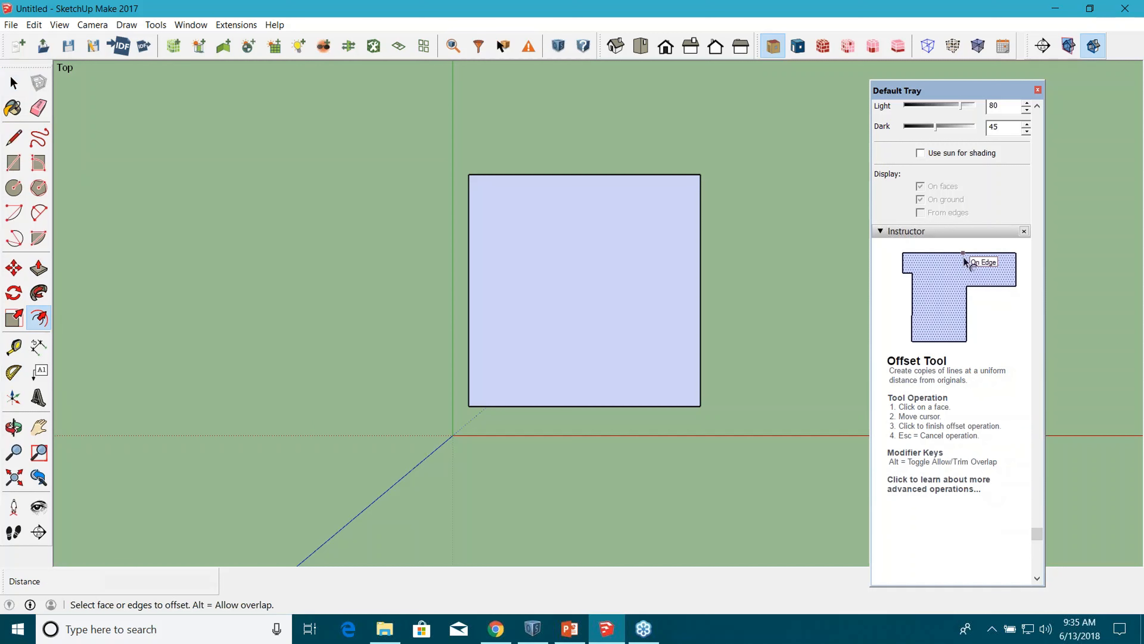
{"action": "left_click", "coordinate": [1037, 91]}
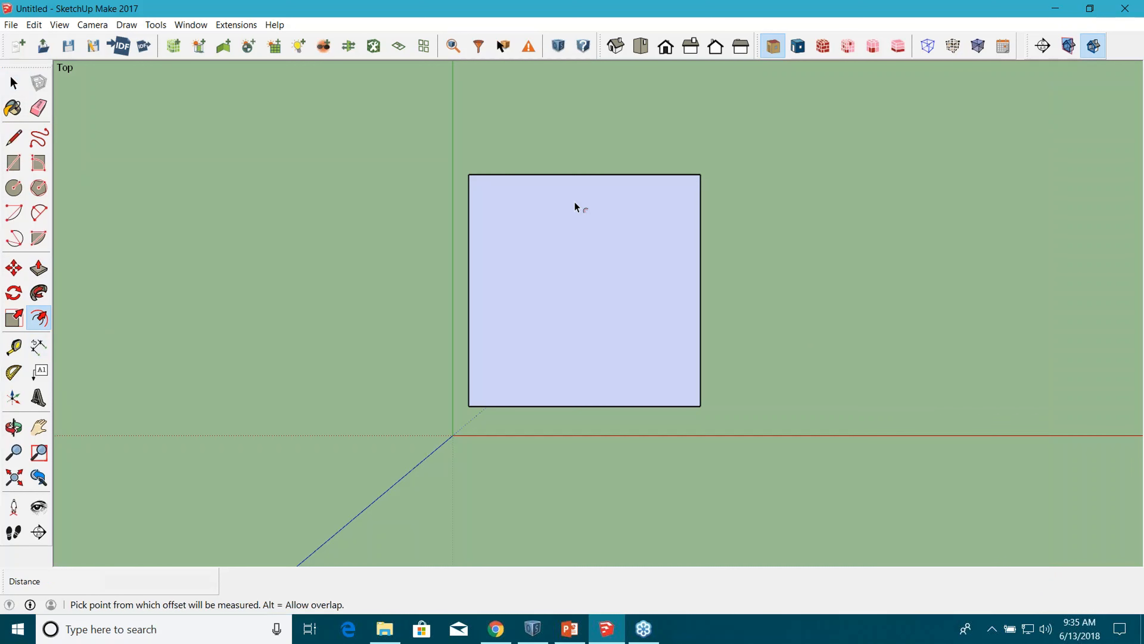
Offset the square's edges outward by 15' to create a larger surrounding square.
{"action": "left_click", "coordinate": [612, 178]}
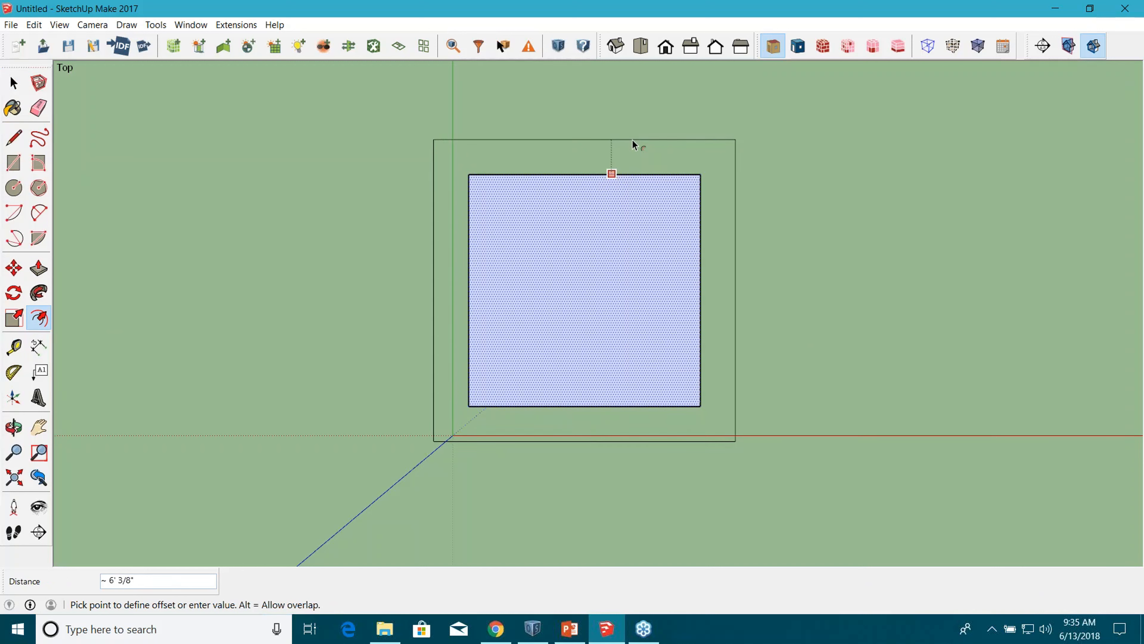
{"action": "type", "text": "1"}
{"action": "key", "text": "Return"}
{"action": "key", "text": "Escape"}
{"action": "scroll", "coordinate": [678, 158], "scroll_direction": "down", "scroll_amount": 2}
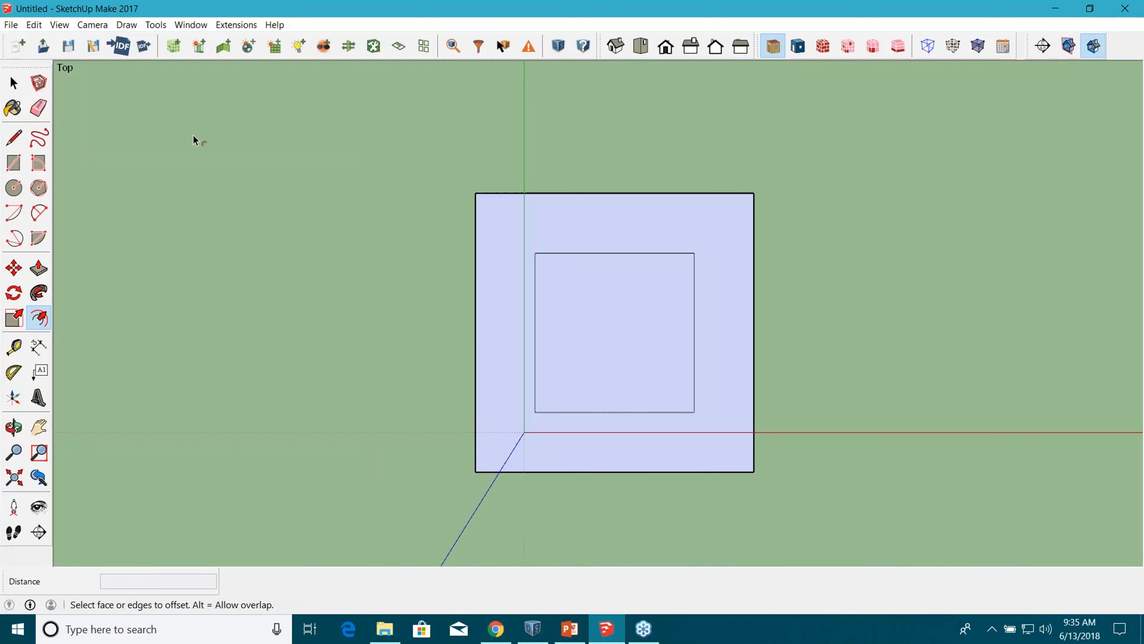
{"action": "left_click", "coordinate": [14, 82]}
Draw diagonal lines joining each corner of the inner square to the matching corner of the outer square.
{"action": "left_click", "coordinate": [13, 137]}
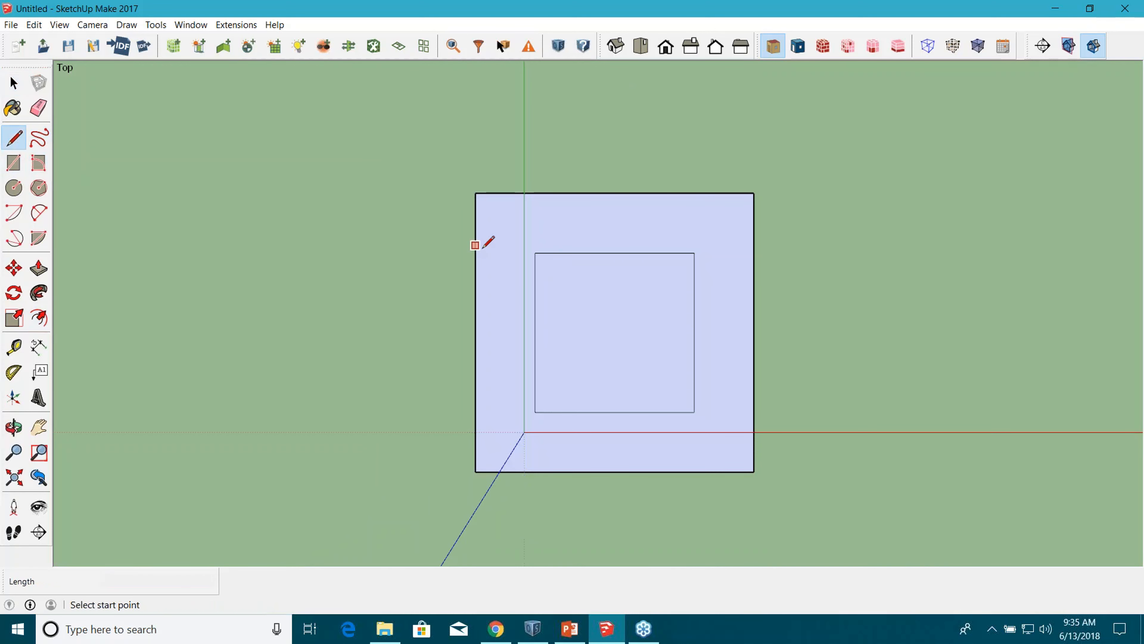
{"action": "left_click", "coordinate": [535, 252]}
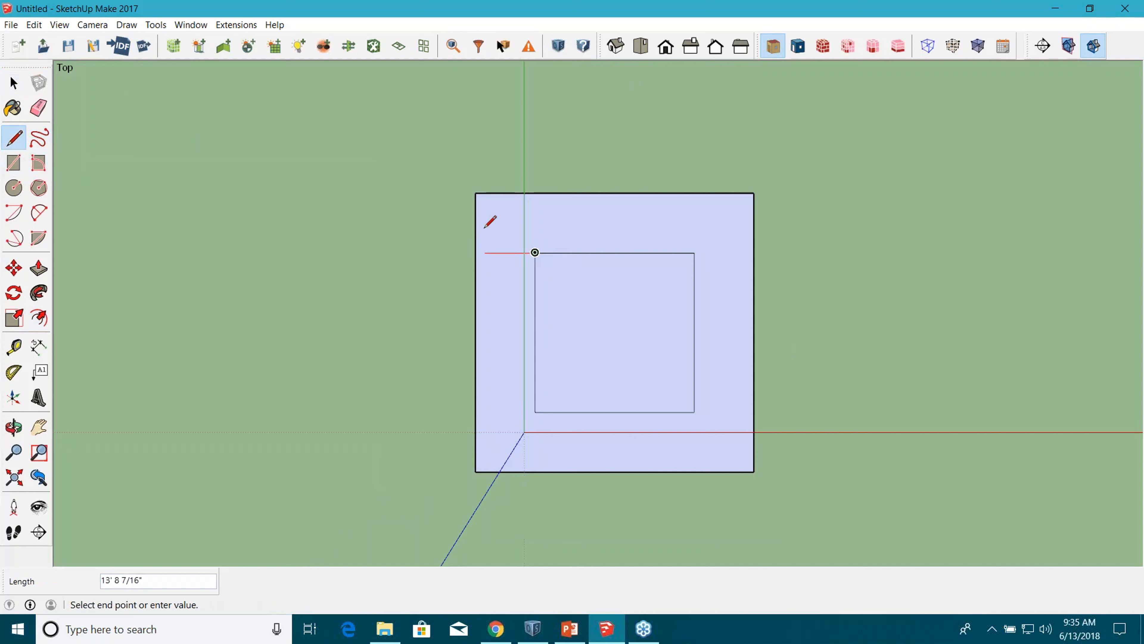
{"action": "left_click", "coordinate": [475, 193]}
{"action": "left_click", "coordinate": [535, 411]}
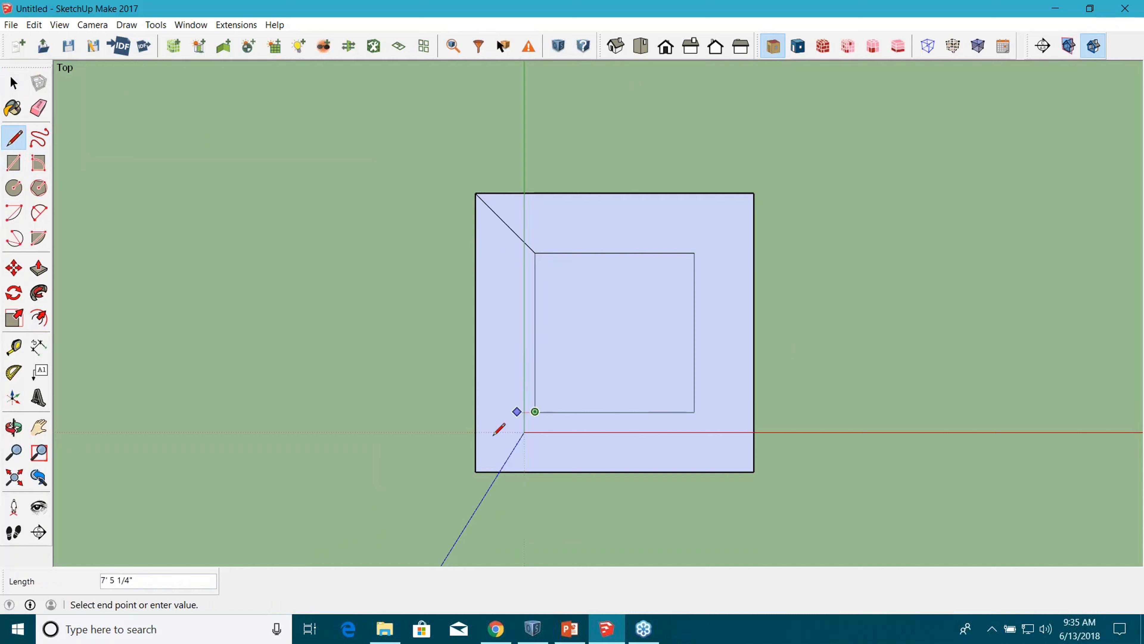
{"action": "left_click", "coordinate": [475, 472]}
{"action": "left_click", "coordinate": [694, 412]}
{"action": "left_click", "coordinate": [753, 471]}
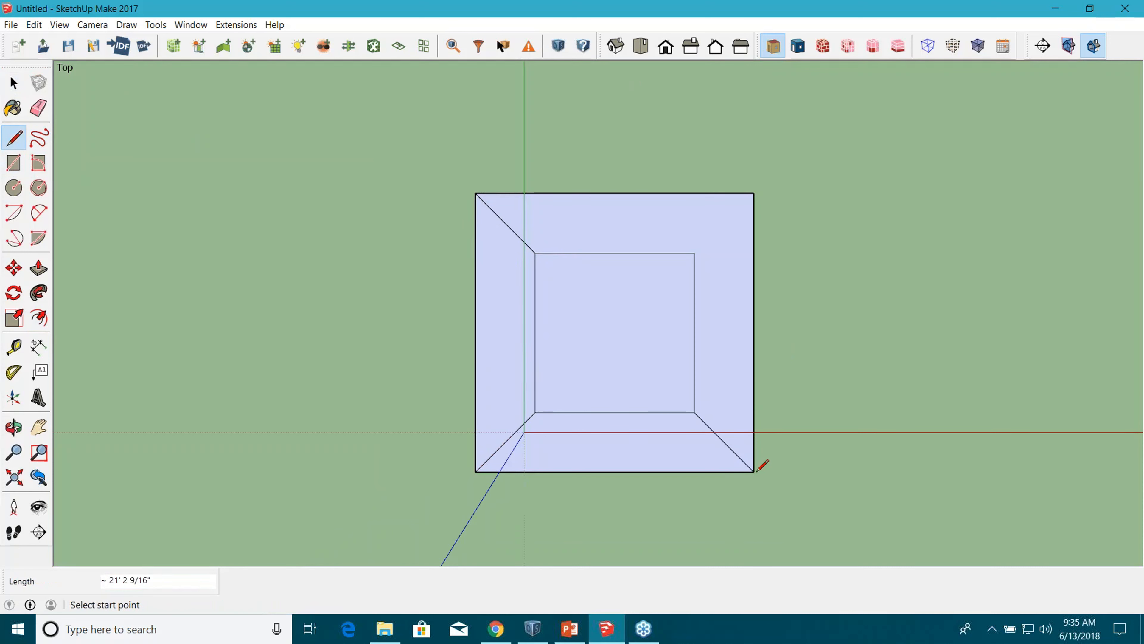
{"action": "left_click", "coordinate": [694, 253]}
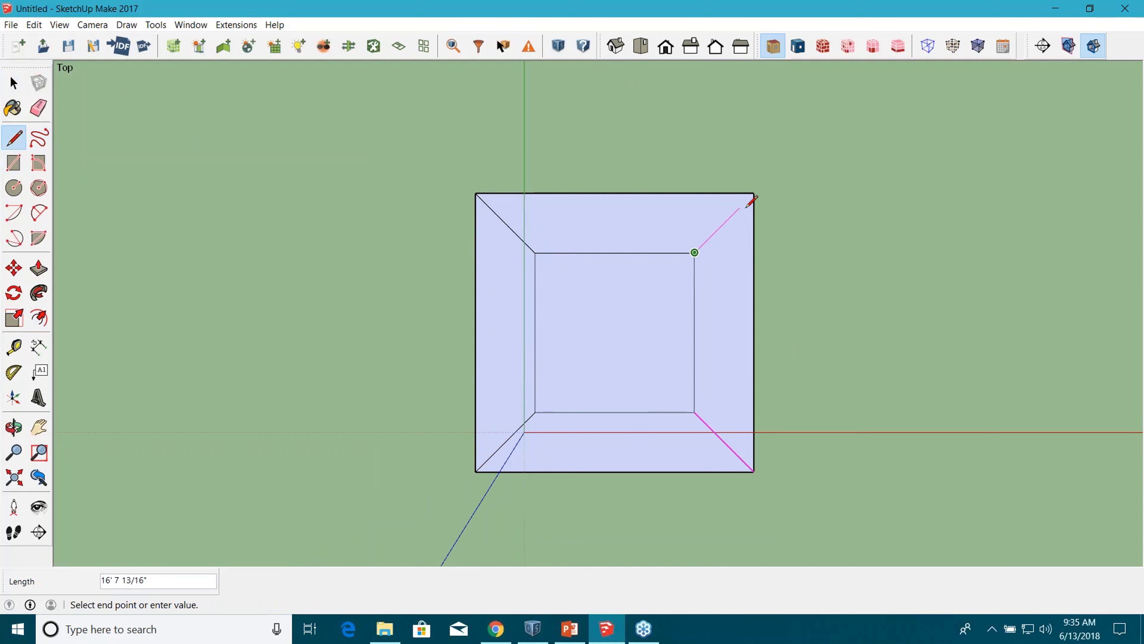
{"action": "left_click", "coordinate": [753, 194]}
{"action": "key", "text": "space"}
{"action": "scroll", "coordinate": [467, 437], "scroll_direction": "up", "scroll_amount": 2}
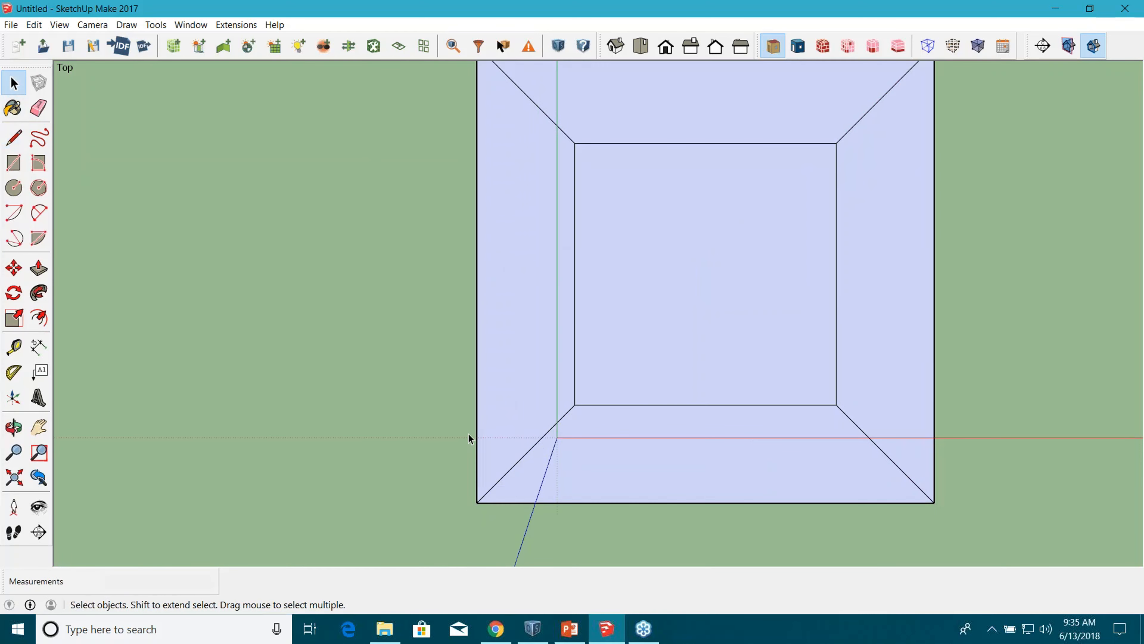
Move the whole zone floor plan so the outer square's corner nearest the origin sits exactly on the axes' origin.
{"action": "scroll", "coordinate": [465, 439], "scroll_direction": "down", "scroll_amount": 3}
{"action": "left_click_drag", "start_coordinate": [361, 205], "coordinate": [771, 519]}
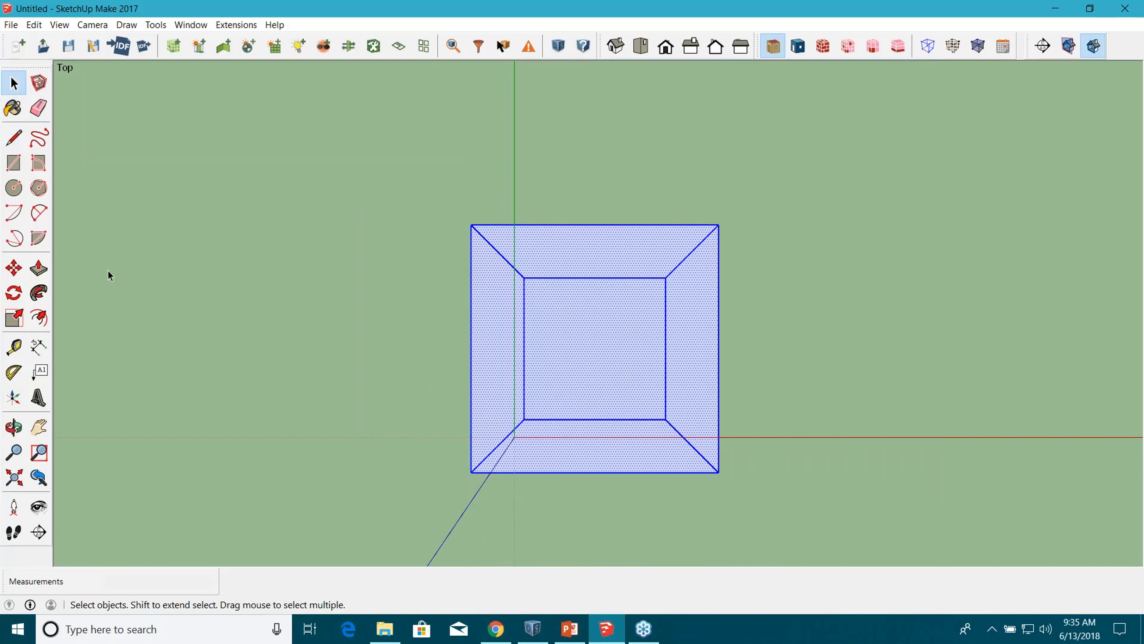
{"action": "left_click", "coordinate": [13, 267]}
{"action": "left_click", "coordinate": [471, 473]}
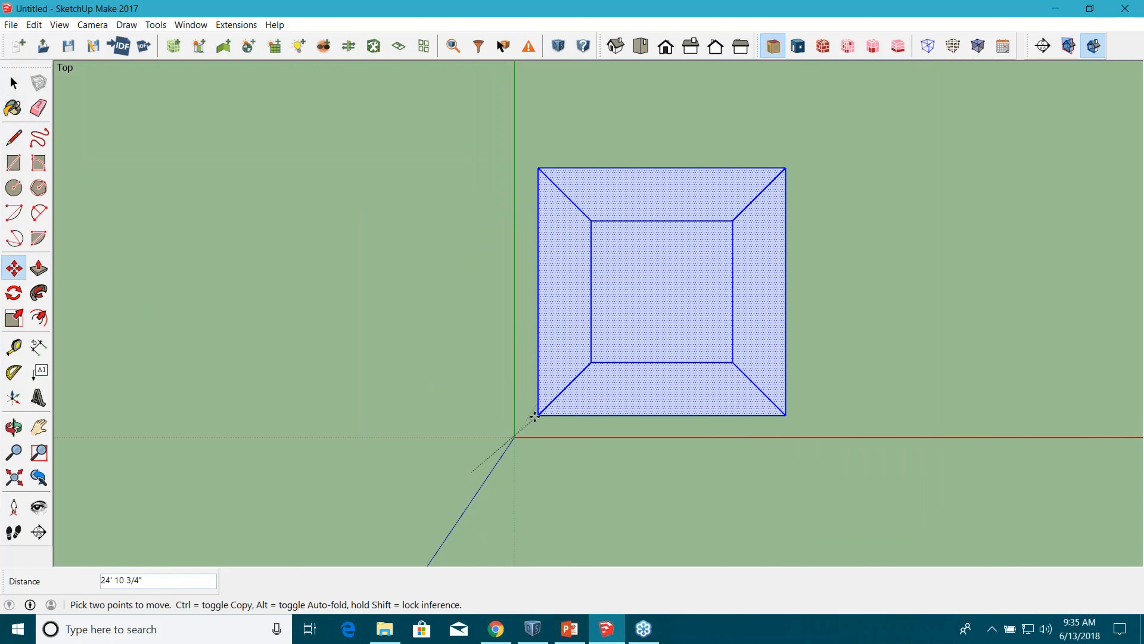
{"action": "left_click", "coordinate": [514, 436]}
{"action": "scroll", "coordinate": [140, 433], "scroll_direction": "down", "scroll_amount": 2}
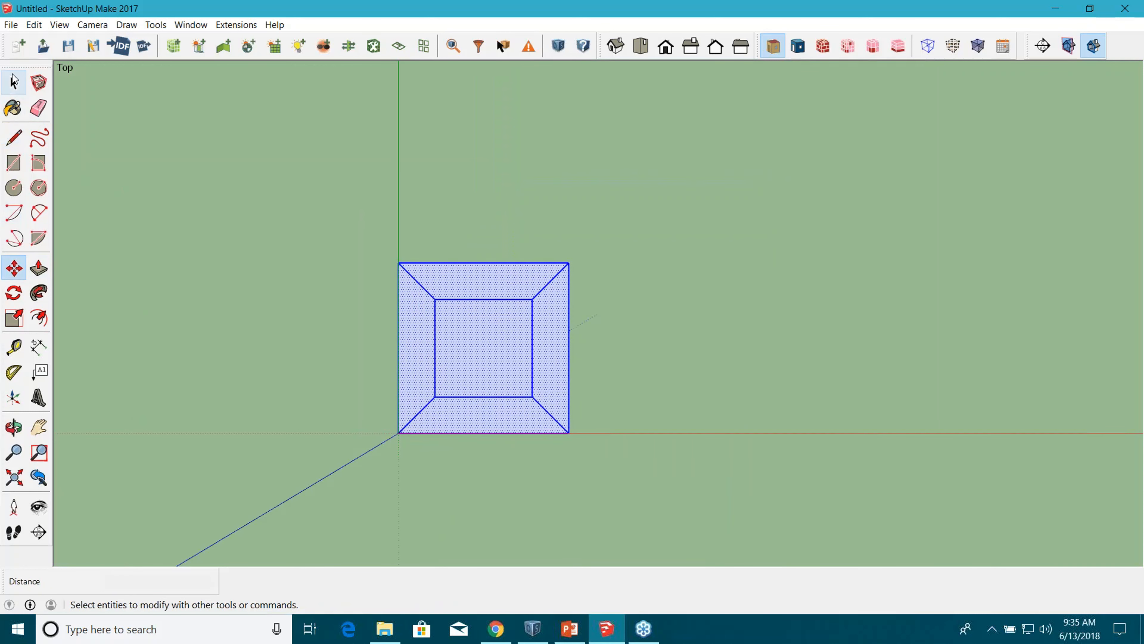
{"action": "left_click", "coordinate": [13, 82]}
{"action": "scroll", "coordinate": [250, 399], "scroll_direction": "up", "scroll_amount": 2}
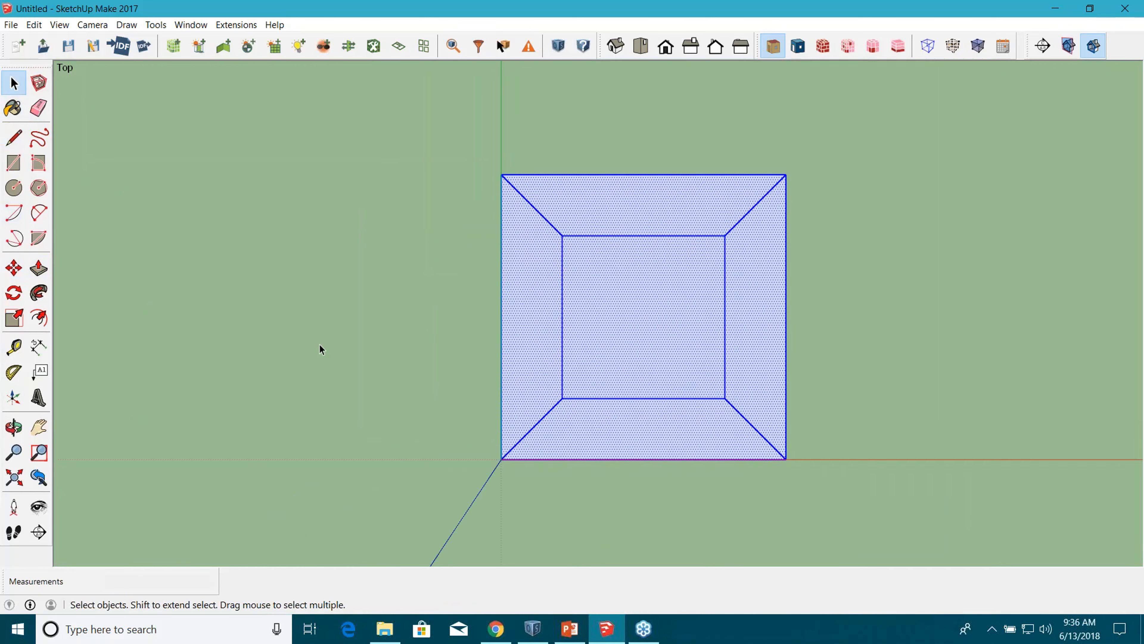
{"action": "scroll", "coordinate": [374, 361], "scroll_direction": "down", "scroll_amount": 2}
{"action": "scroll", "coordinate": [396, 392], "scroll_direction": "up", "scroll_amount": 2}
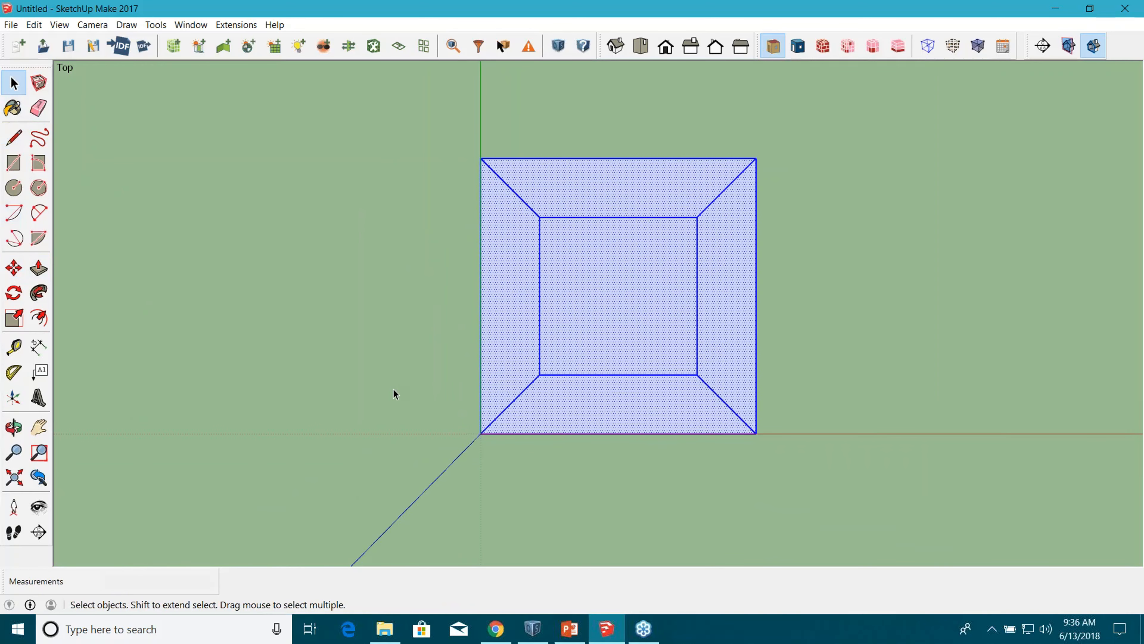
{"action": "scroll", "coordinate": [356, 406], "scroll_direction": "down", "scroll_amount": 2}
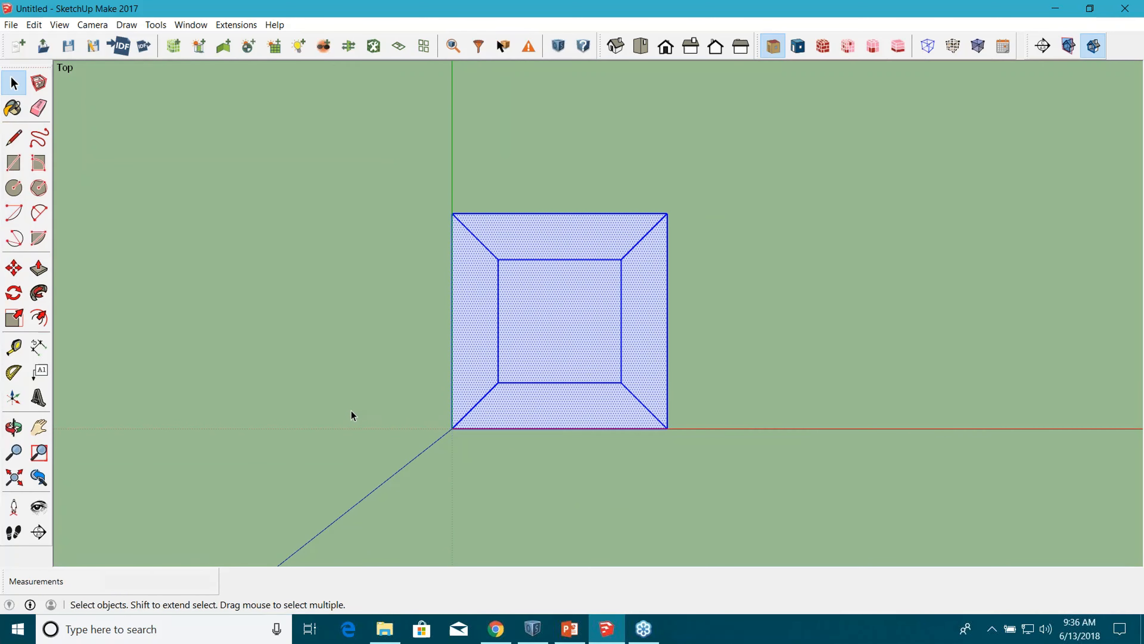
Create OpenStudio spaces from the entire floor plan diagram with a 12' floor height and 2 floors.
{"action": "left_click", "coordinate": [360, 311]}
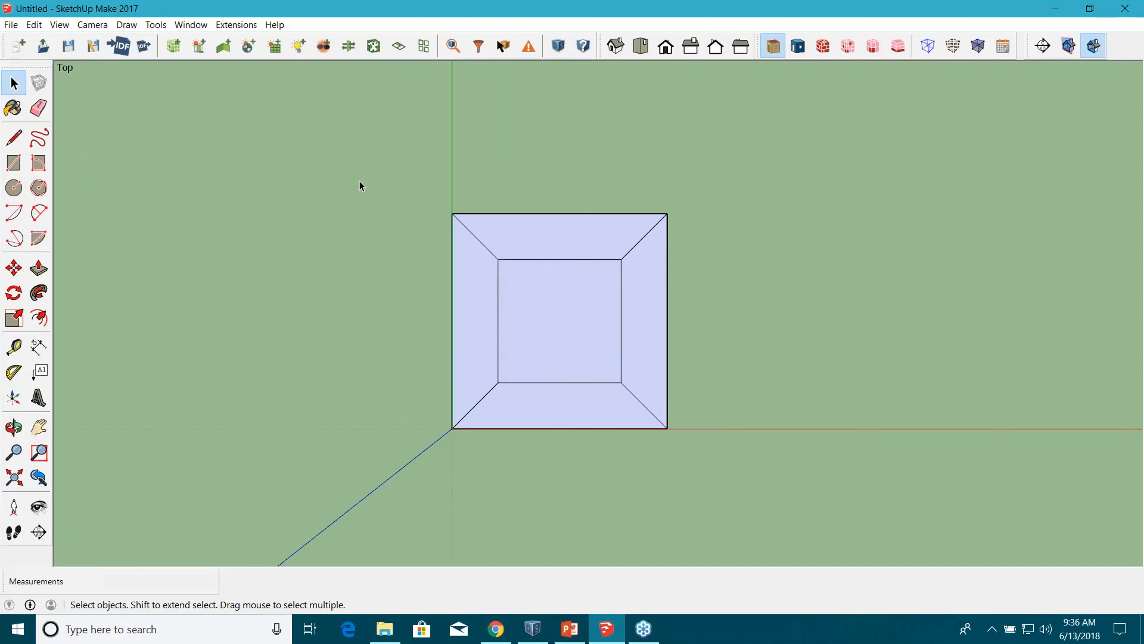
{"action": "left_click_drag", "start_coordinate": [359, 175], "coordinate": [695, 486]}
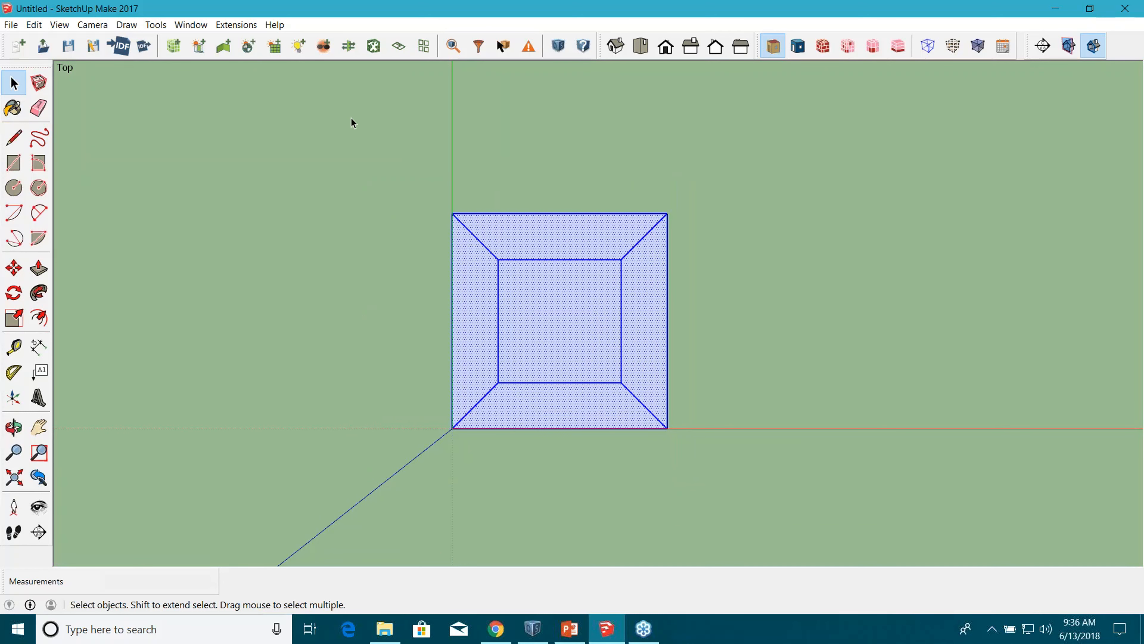
{"action": "left_click", "coordinate": [244, 26]}
{"action": "mouse_move", "coordinate": [250, 43]}
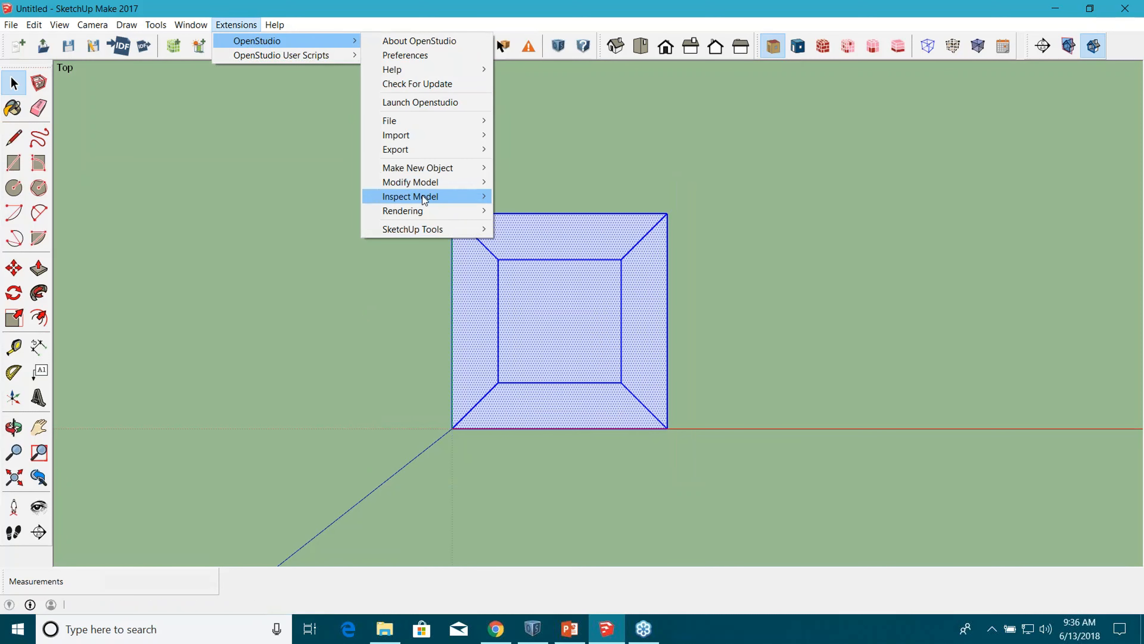
{"action": "mouse_move", "coordinate": [426, 185]}
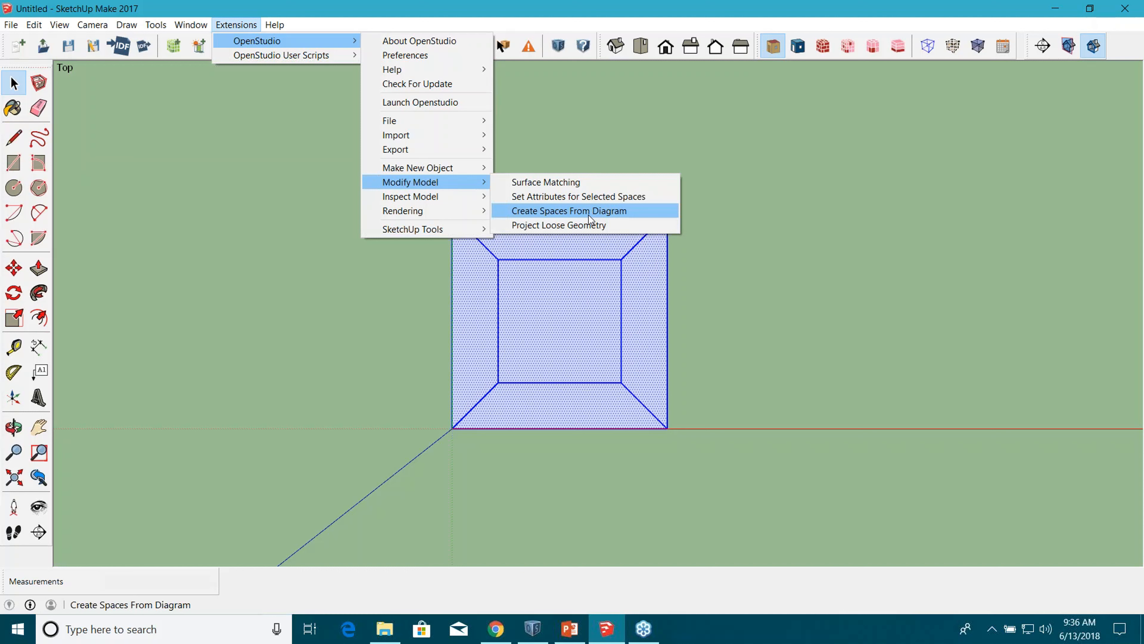
{"action": "left_click", "coordinate": [588, 212]}
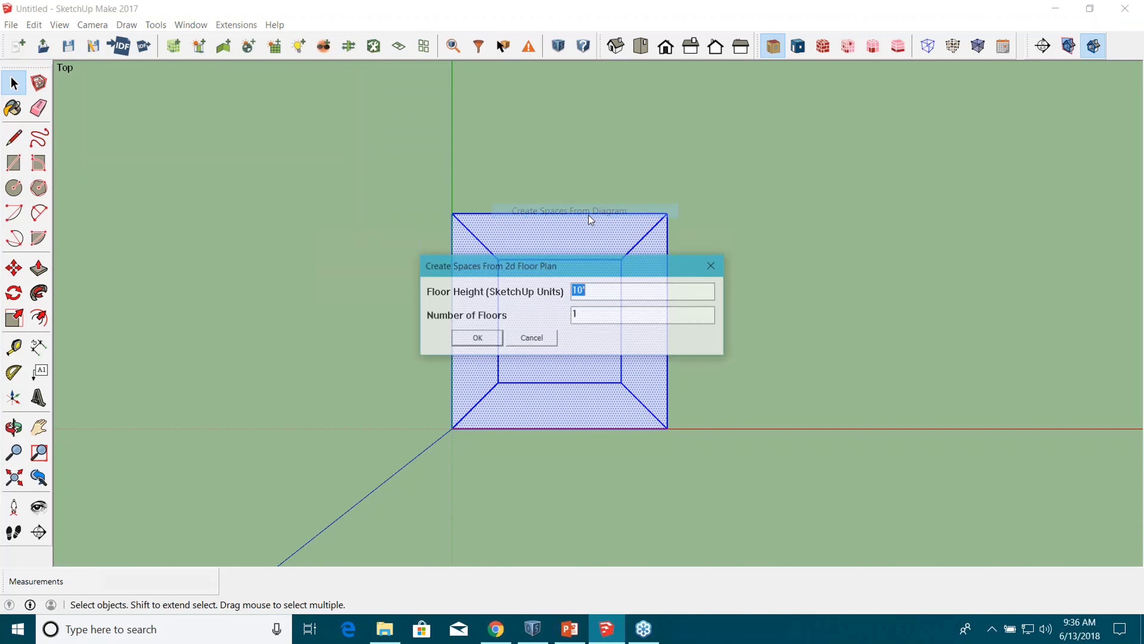
{"action": "left_click", "coordinate": [586, 289]}
{"action": "left_click_drag", "start_coordinate": [584, 289], "coordinate": [578, 289]}
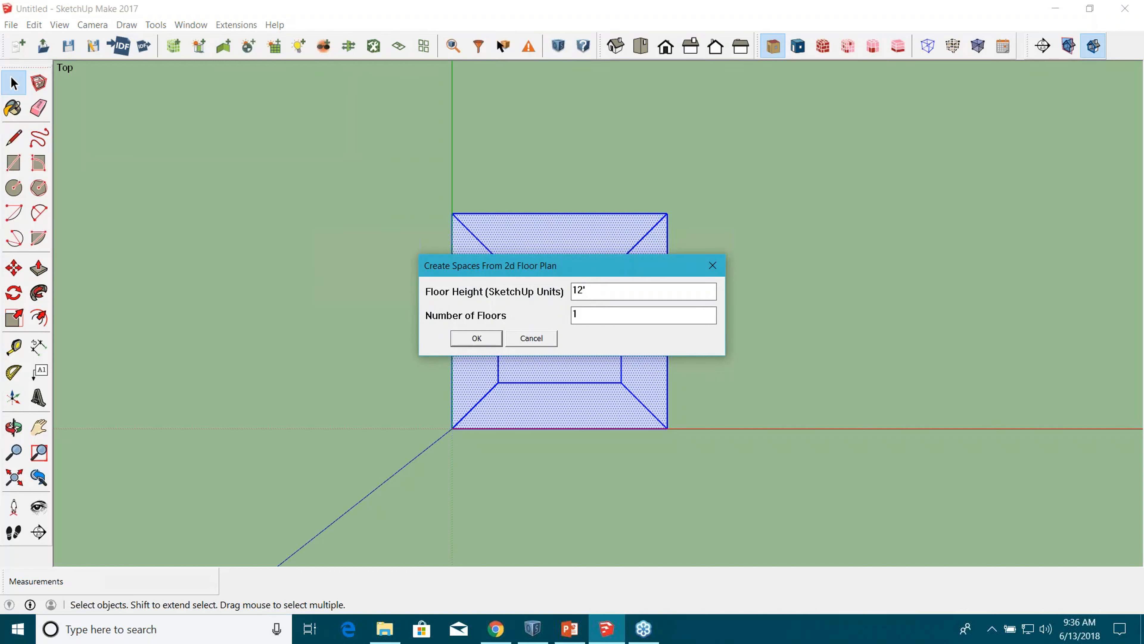
{"action": "key", "text": "Tab"}
{"action": "type", "text": "2"}
{"action": "left_click", "coordinate": [491, 339]}
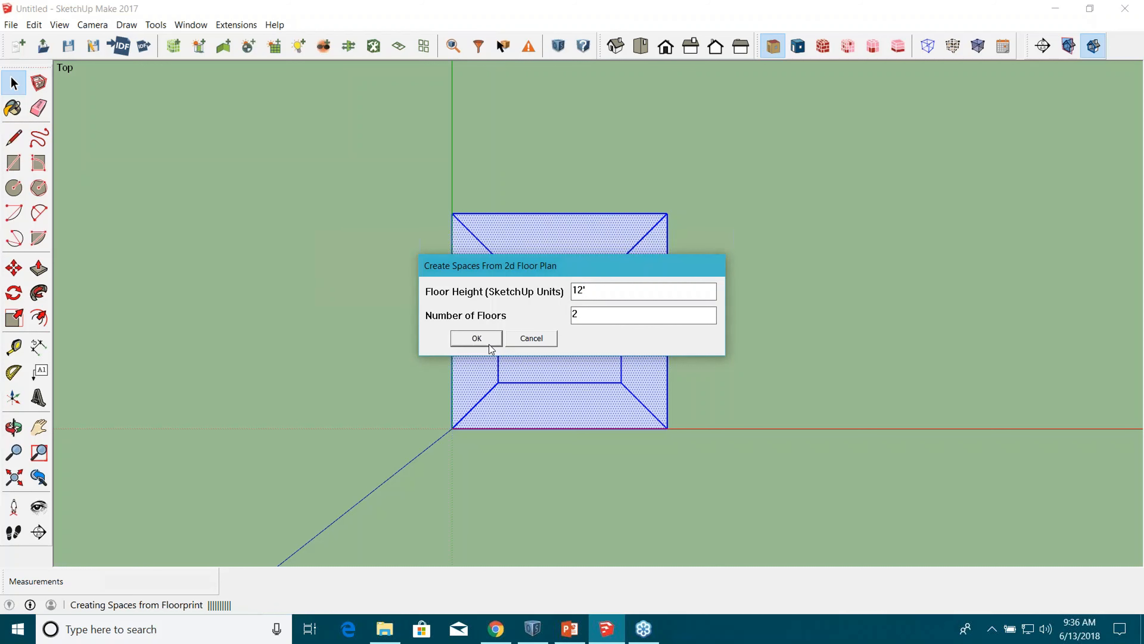
Examine the generated building from an oblique angle, highlighting all its spaces to inspect how they are divided.
{"action": "scroll", "coordinate": [362, 359], "scroll_direction": "down", "scroll_amount": 3}
{"action": "middle_click_drag", "start_coordinate": [493, 377], "coordinate": [504, 453]}
{"action": "scroll", "coordinate": [460, 307], "scroll_direction": "up", "scroll_amount": 4}
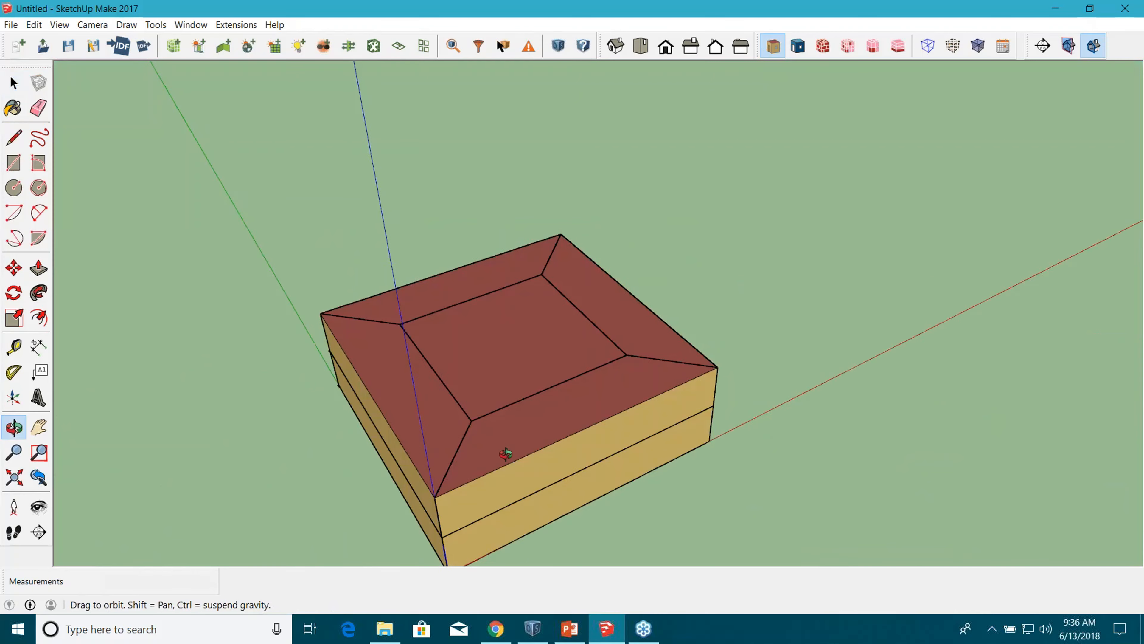
{"action": "scroll", "coordinate": [406, 249], "scroll_direction": "down", "scroll_amount": 4}
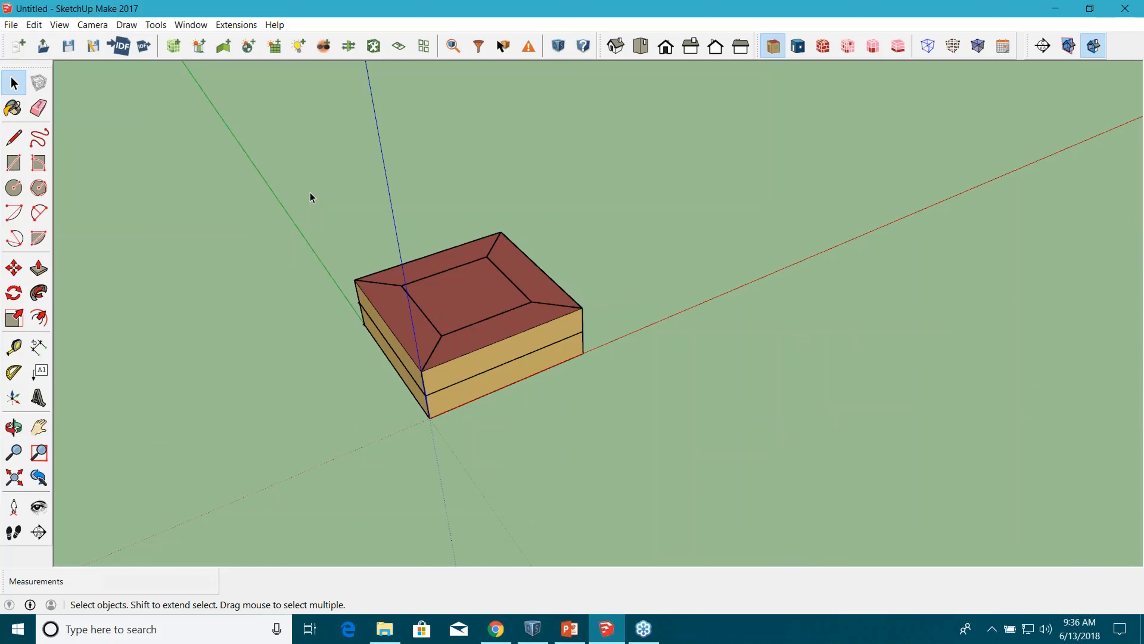
{"action": "left_click_drag", "start_coordinate": [323, 183], "coordinate": [612, 471]}
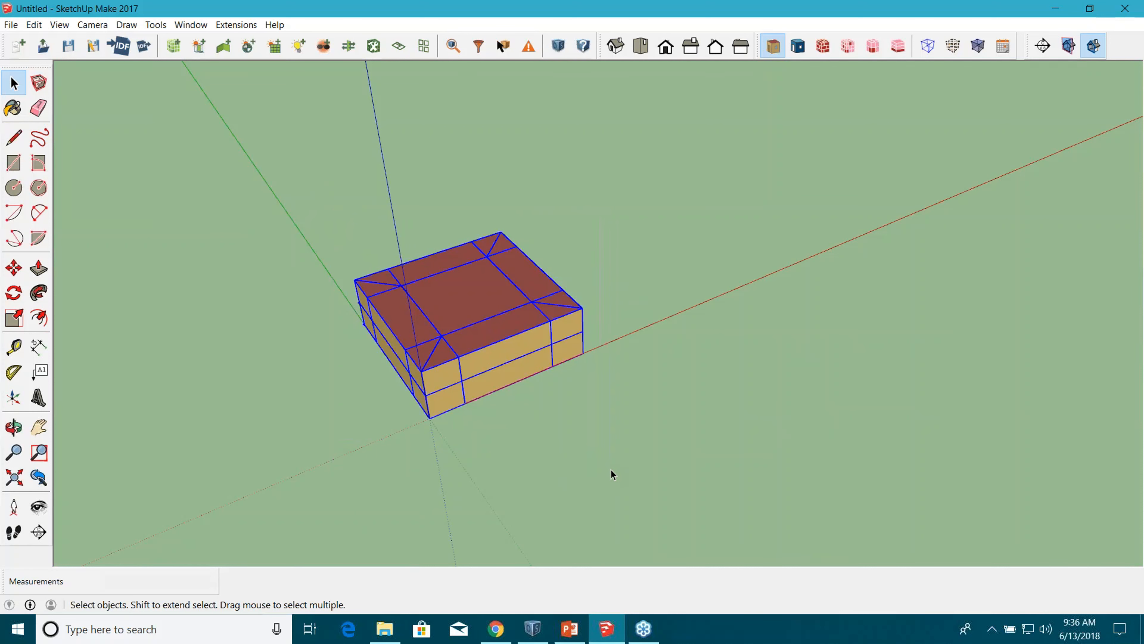
{"action": "left_click", "coordinate": [396, 233]}
{"action": "left_click_drag", "start_coordinate": [315, 185], "coordinate": [625, 479]}
{"action": "scroll", "coordinate": [554, 468], "scroll_direction": "up", "scroll_amount": 5}
{"action": "left_click", "coordinate": [547, 446]}
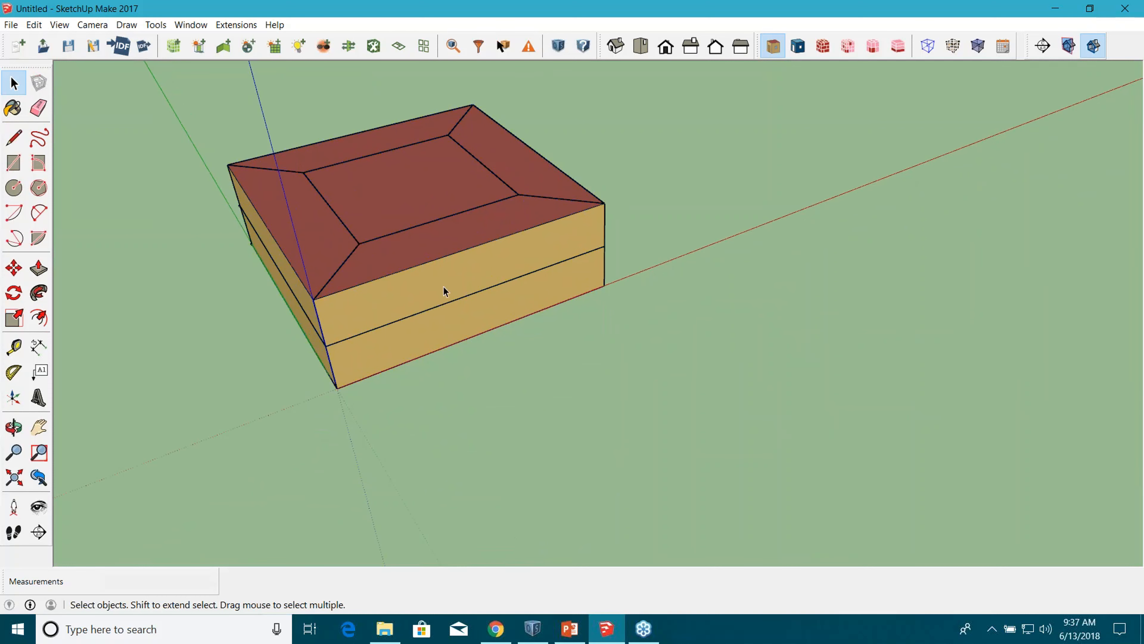
Open the upper floor's perimeter space along the red axis for editing and sketch a window rectangle on its exterior wall.
{"action": "double_click", "coordinate": [444, 286]}
{"action": "key", "text": "r"}
{"action": "scroll", "coordinate": [378, 373], "scroll_direction": "up", "scroll_amount": 4}
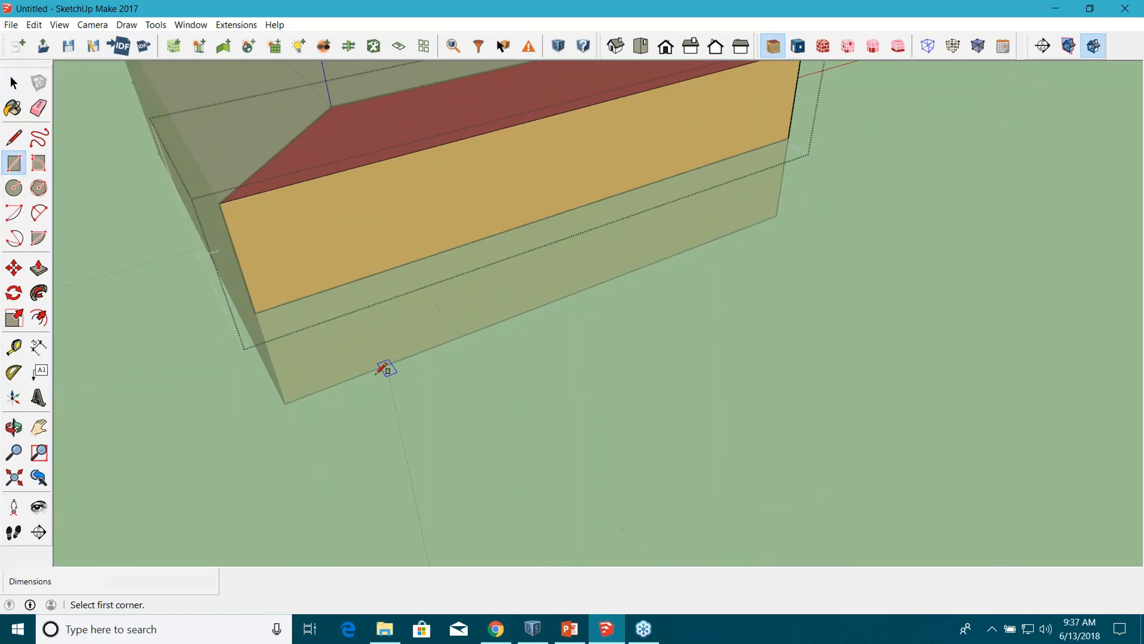
{"action": "scroll", "coordinate": [377, 373], "scroll_direction": "up", "scroll_amount": 1}
{"action": "left_click", "coordinate": [249, 215]}
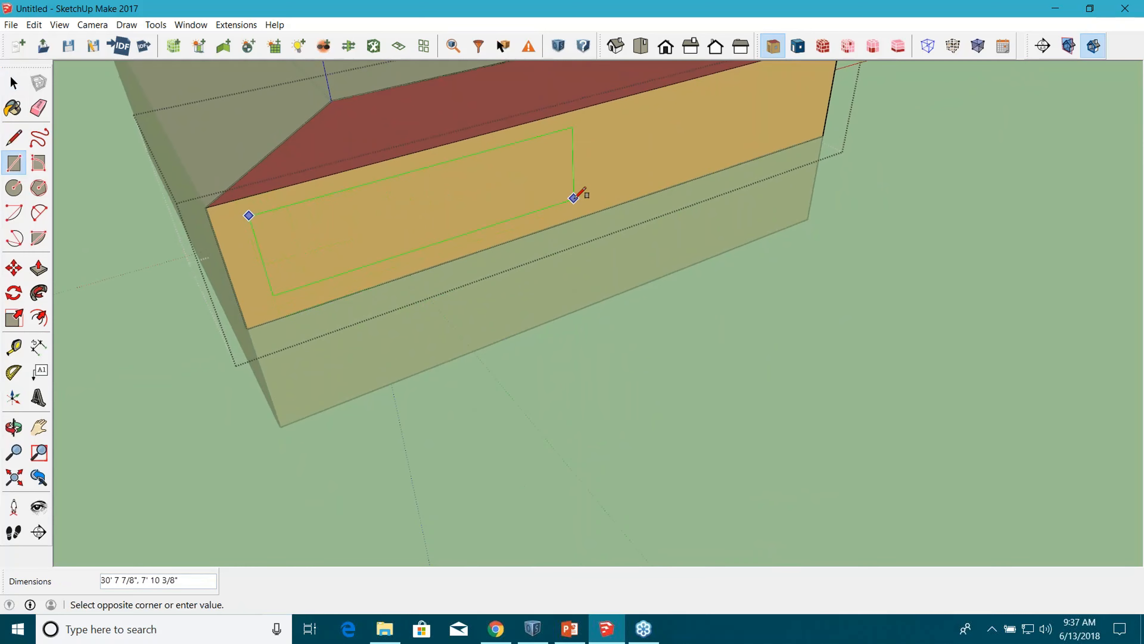